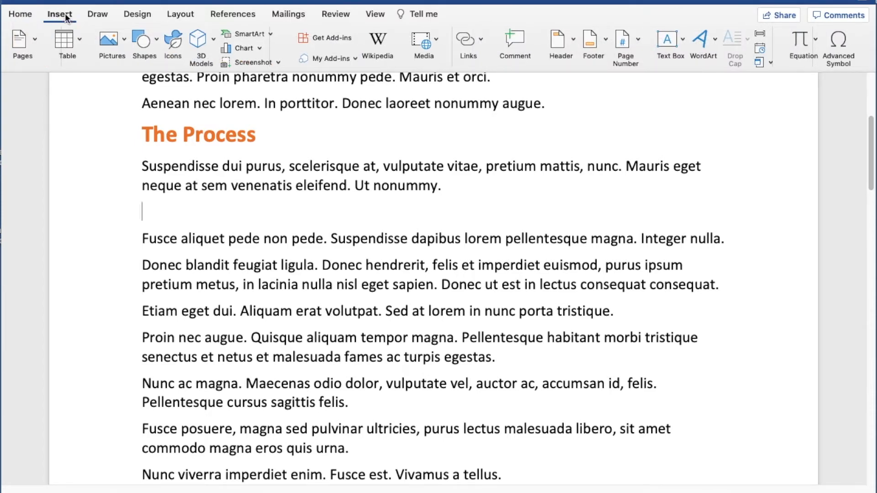
Insert a Process SmartArt graphic with three chevron arrows on the empty line below the first paragraph of The Process
click(249, 34)
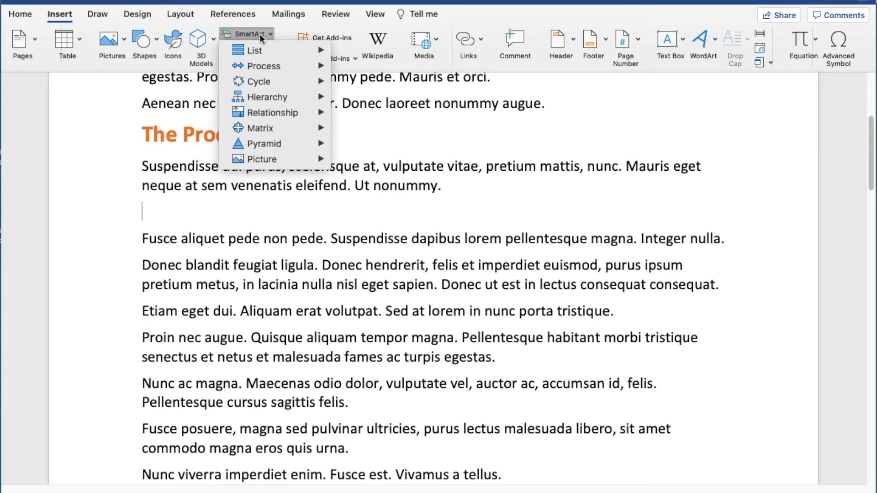
mouse_move(257, 67)
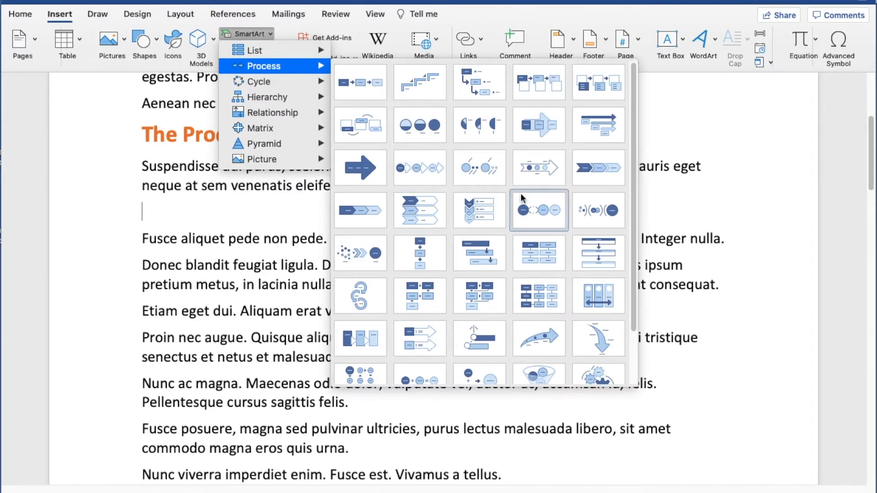
click(589, 166)
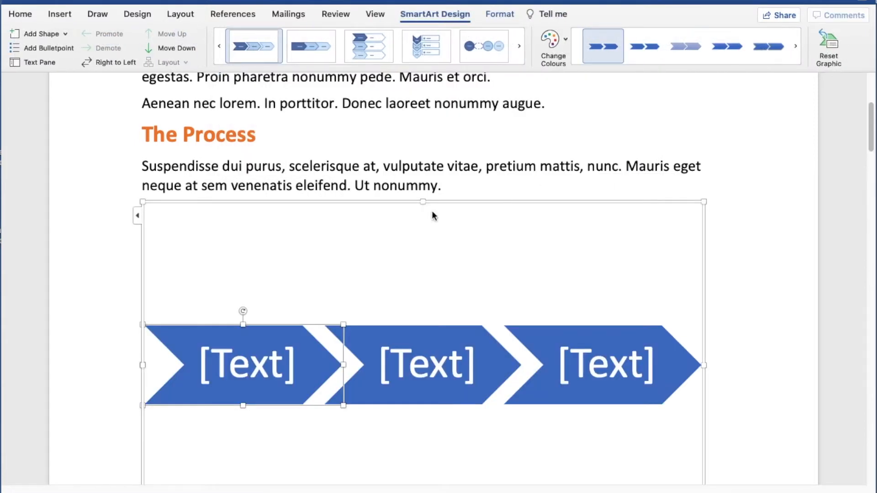
Label the three chevrons Veni, Vedi and Vici in order using the SmartArt text list, and close the list
click(139, 218)
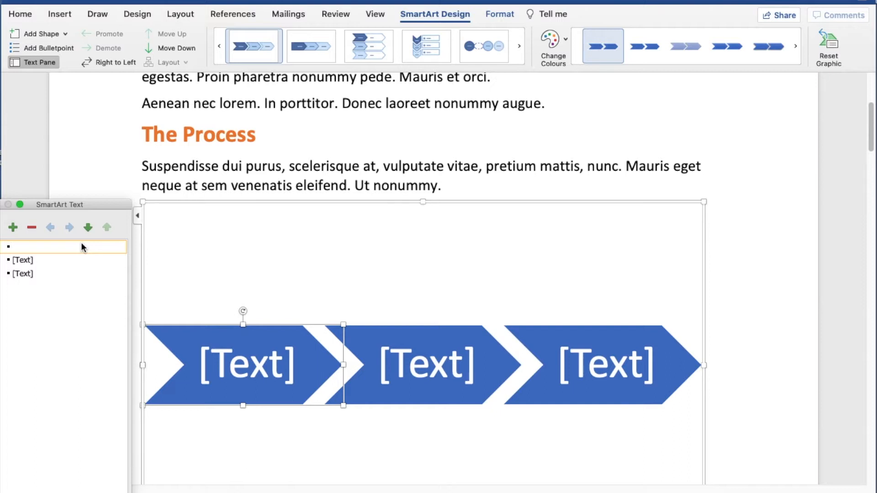
text(Ve)
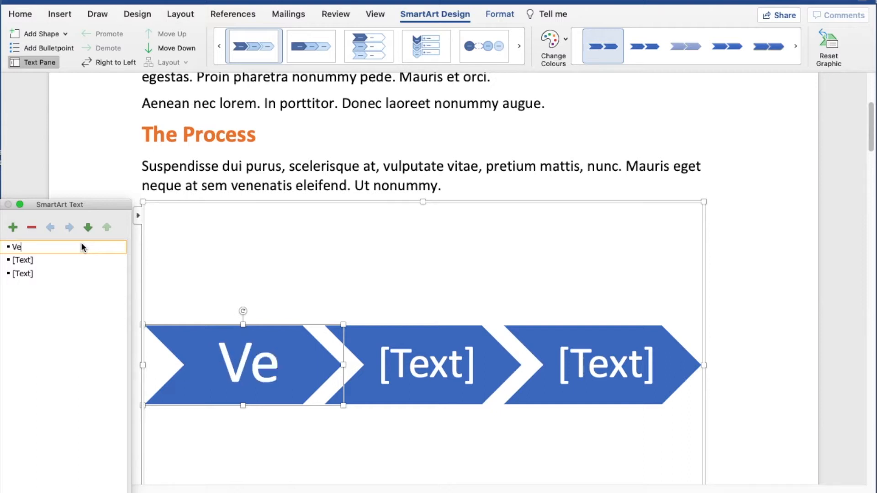
text(ni)
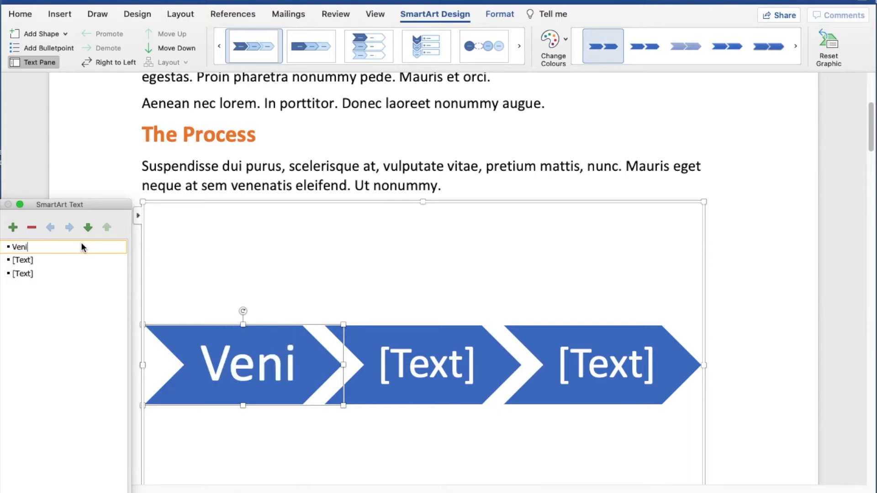
click(50, 260)
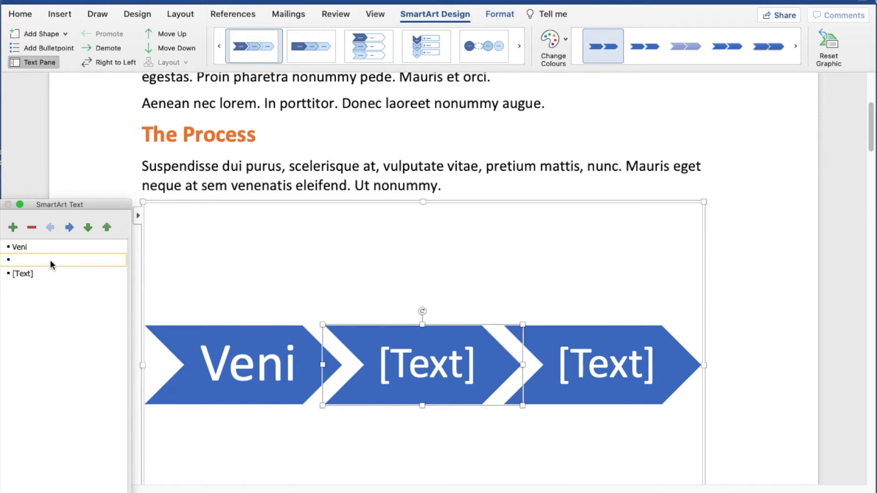
text(Vedi)
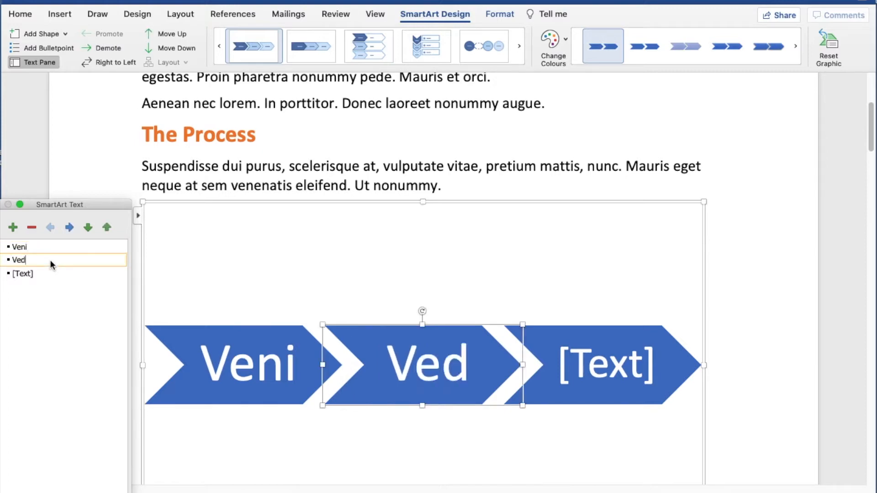
click(36, 272)
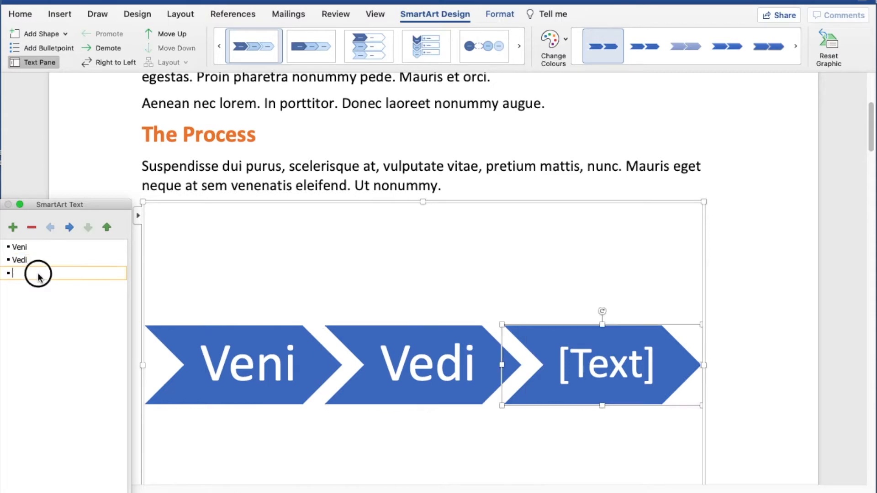
text(V)
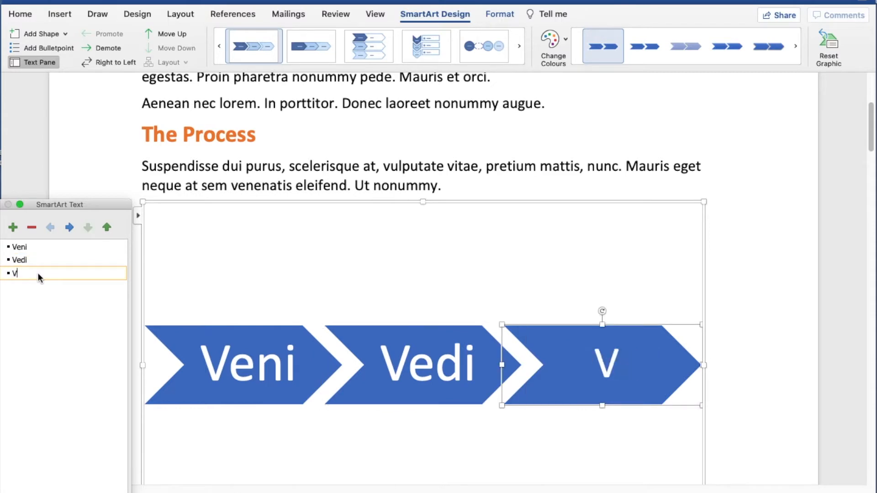
text(ici)
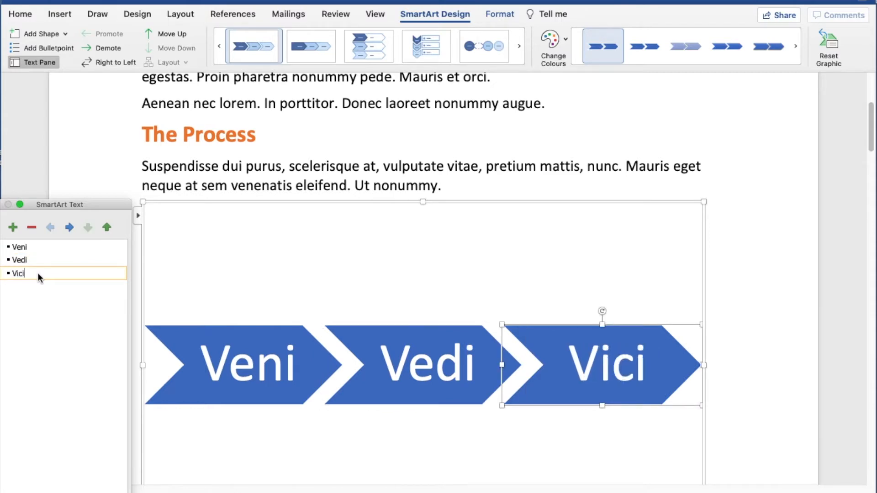
click(137, 217)
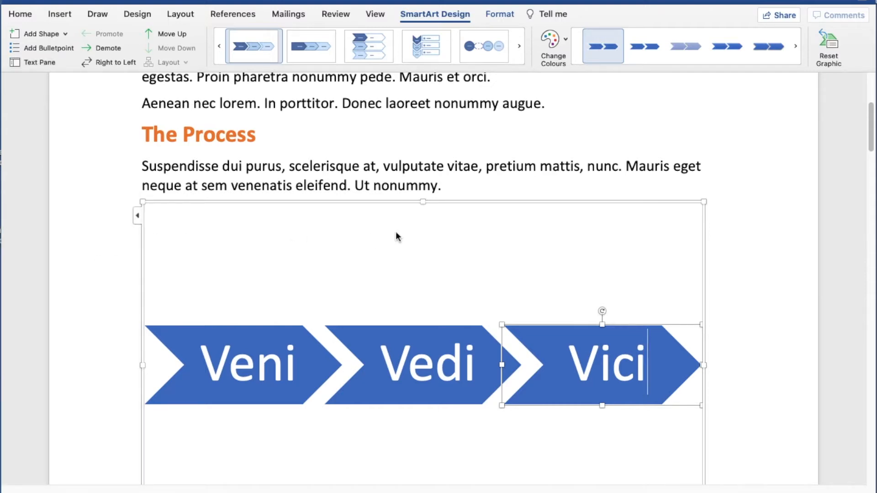
Centre the chevron graphic horizontally on its line
click(476, 170)
click(434, 247)
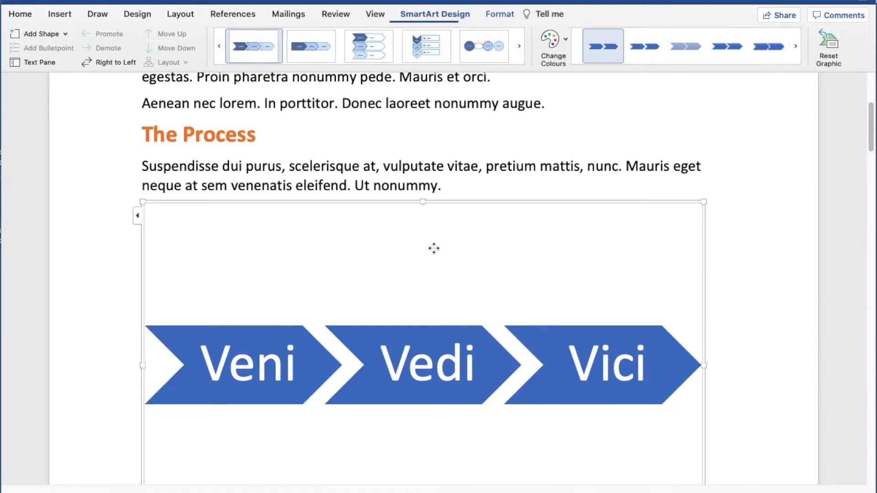
click(94, 247)
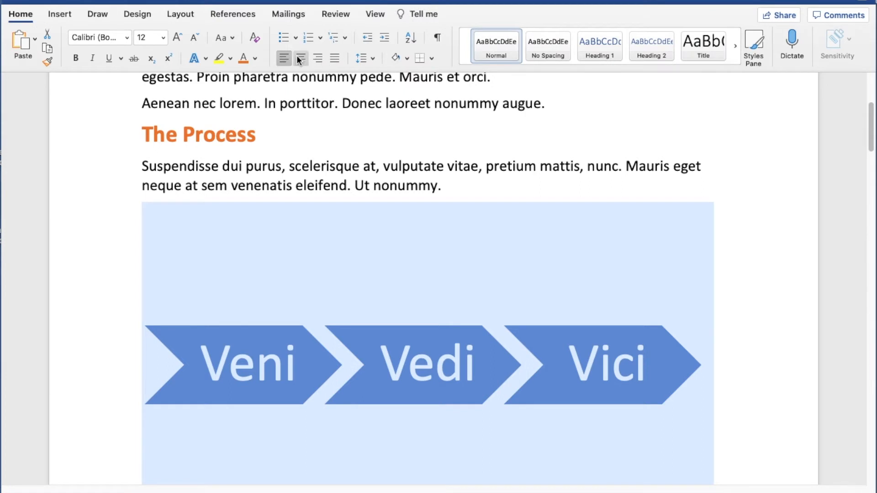
click(297, 57)
Shrink the chevron graphic's frame to remove the blank space around the arrows, and make the graphic slightly smaller overall
click(372, 226)
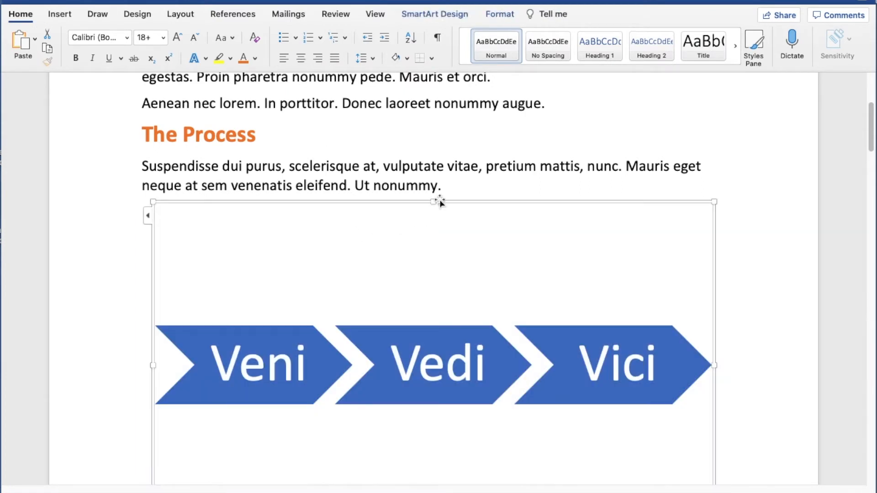
drag(433, 201, 433, 382)
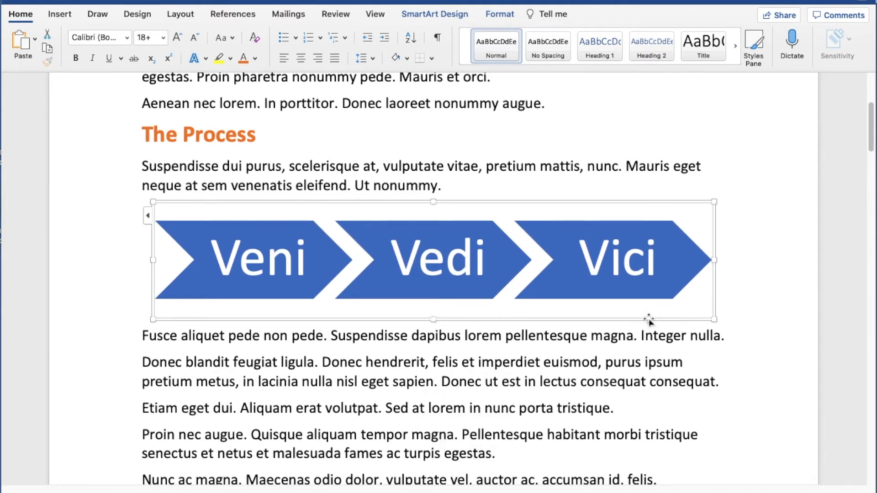
drag(714, 320, 662, 300)
click(473, 339)
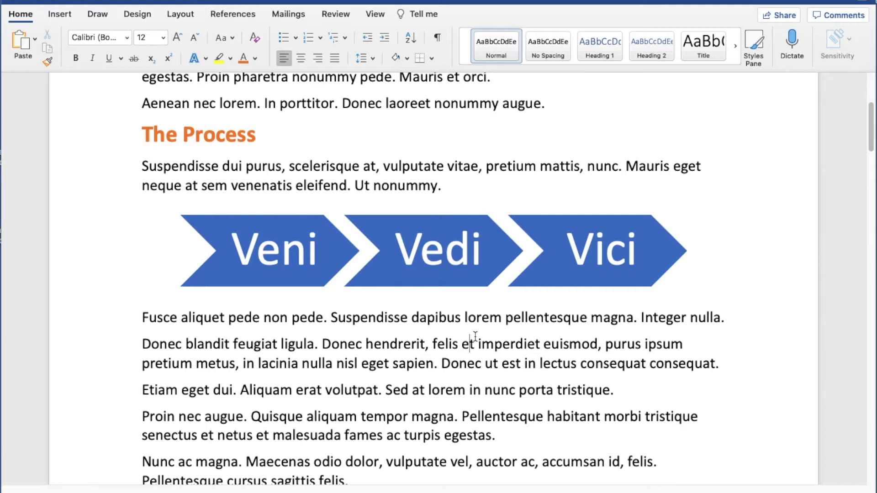
Try the first Colourful scheme on the chevron graphic and settle on the second one with orange, dusty red and grey
click(402, 221)
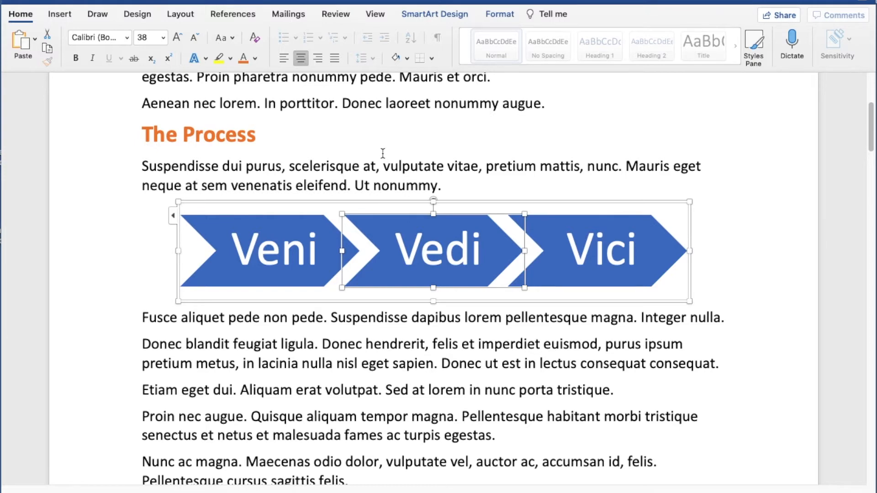
click(427, 19)
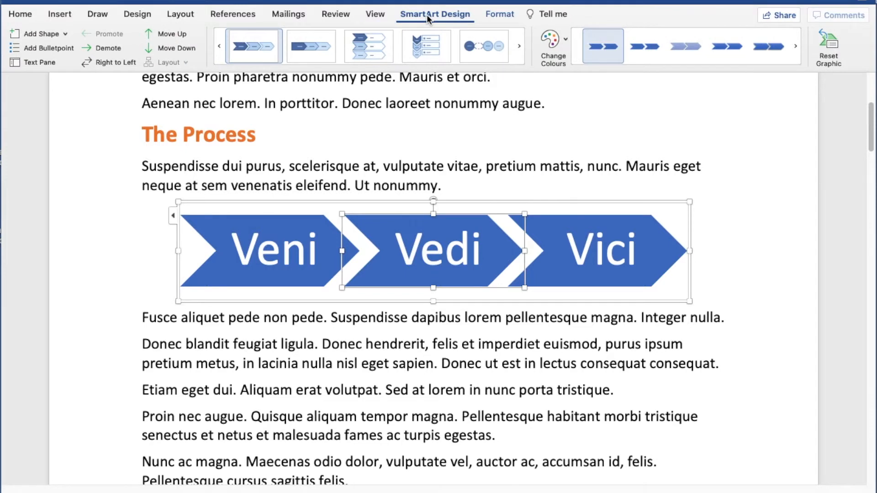
click(565, 41)
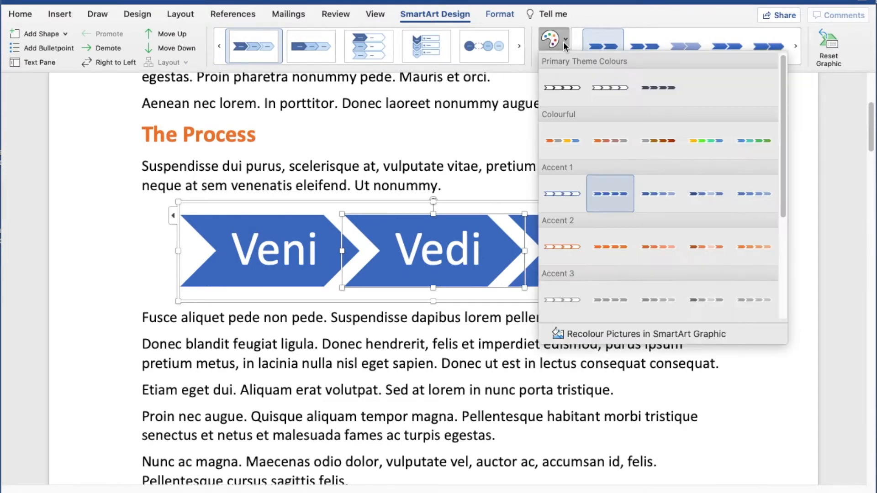
click(559, 145)
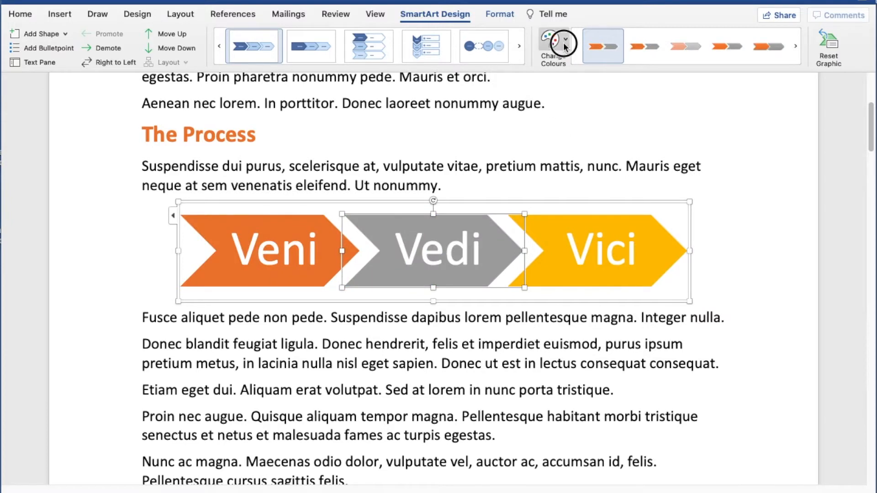
click(565, 42)
click(603, 137)
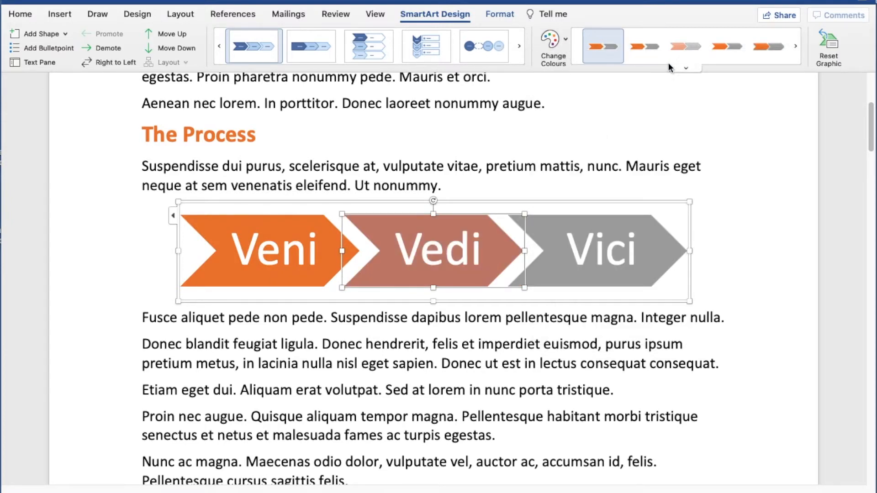
Apply the second 3-D SmartArt style with bevelled edges to the chevron graphic and deselect it
click(684, 67)
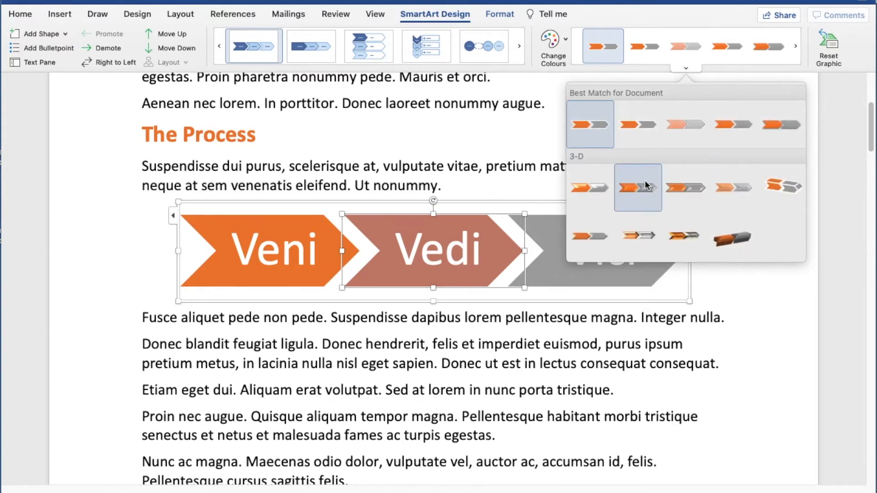
click(645, 180)
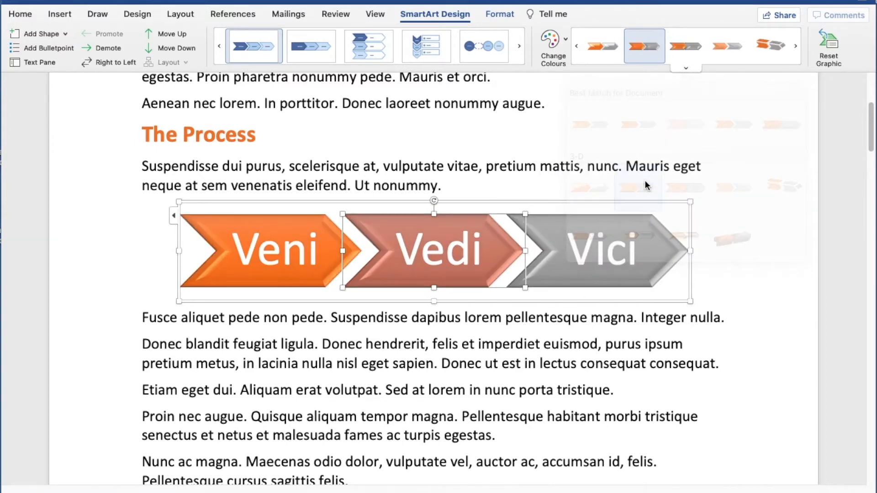
click(477, 317)
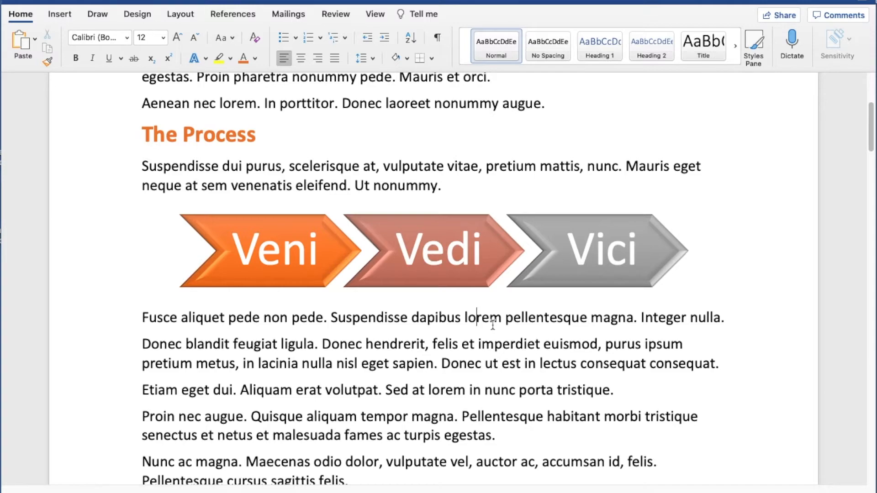
Insert the balance-scale Relationship SmartArt graphic on the empty line below the first paragraph of The Pros and Cons
scroll(334, 210, down, 5)
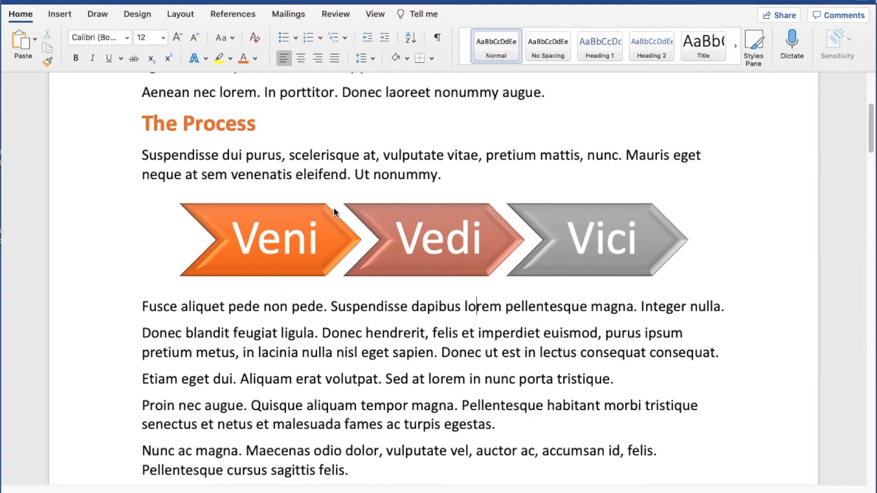
scroll(335, 208, down, 15)
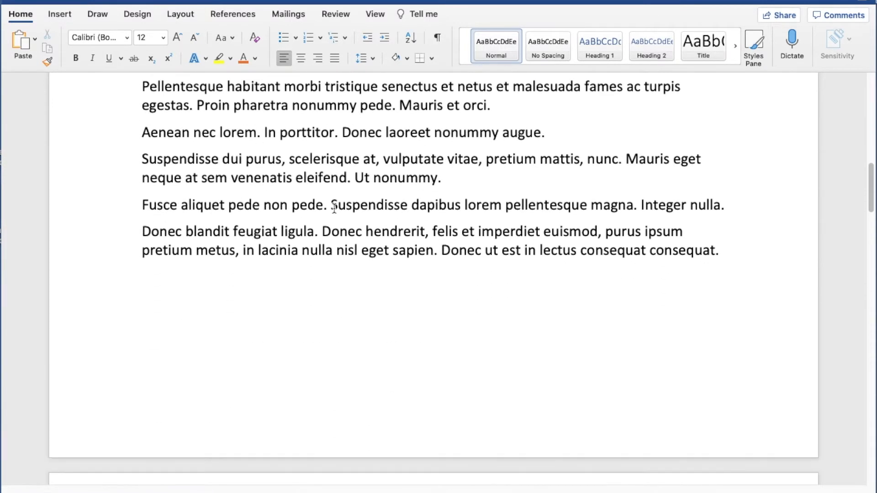
scroll(335, 208, down, 10)
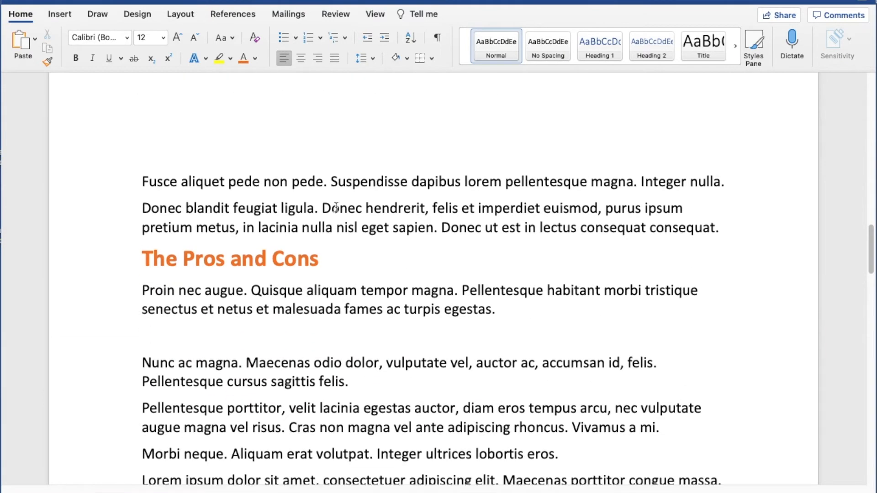
click(147, 206)
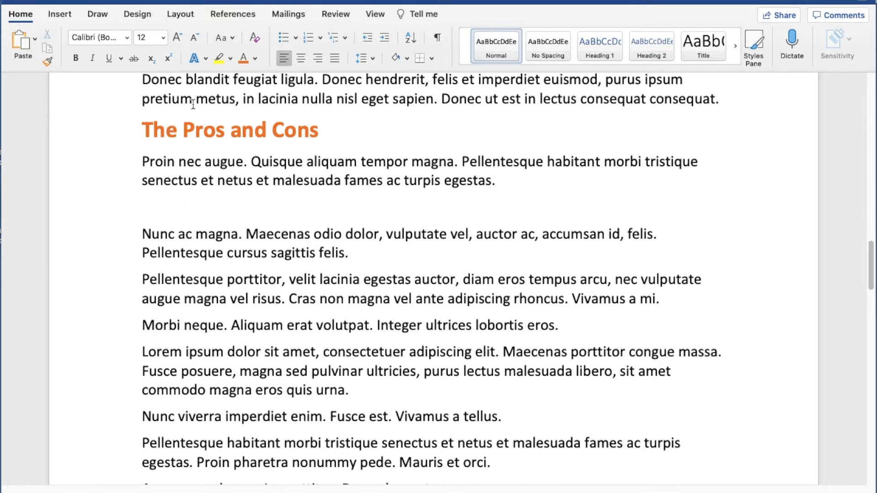
click(61, 17)
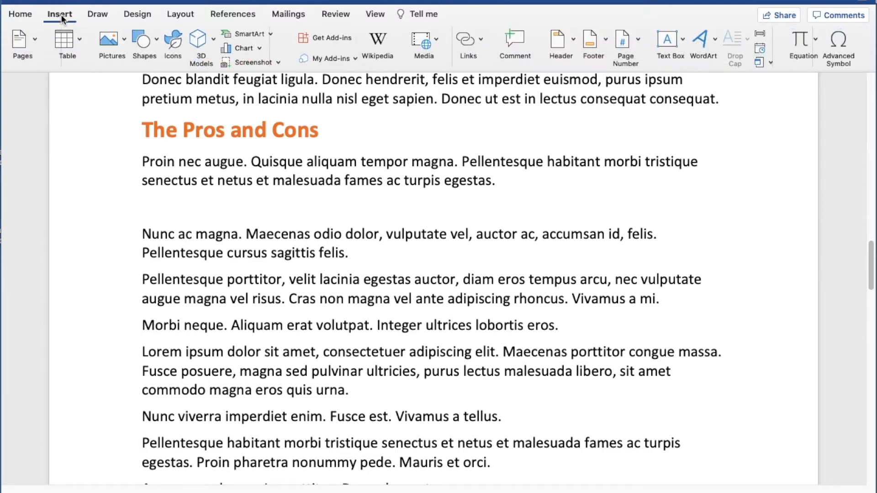
click(270, 35)
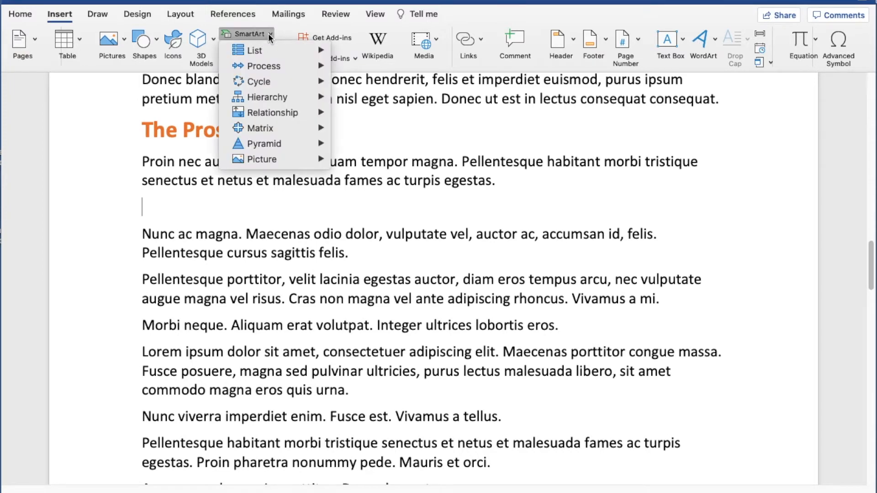
mouse_move(276, 112)
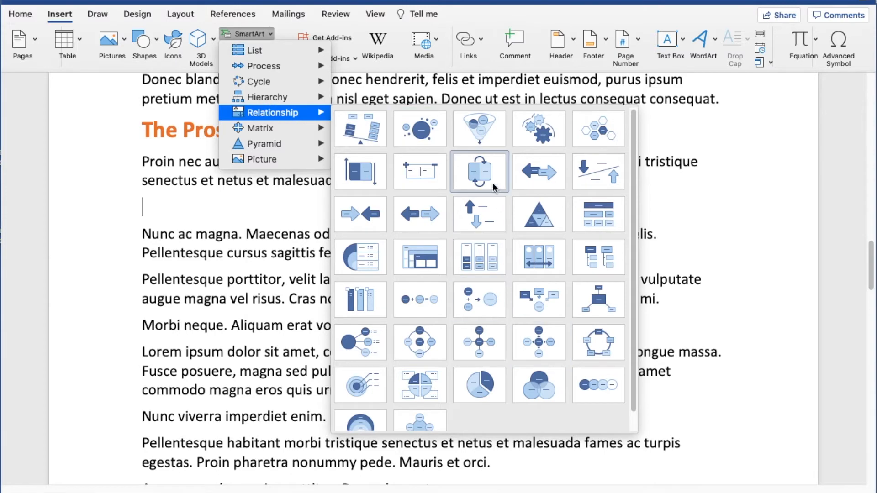
click(360, 131)
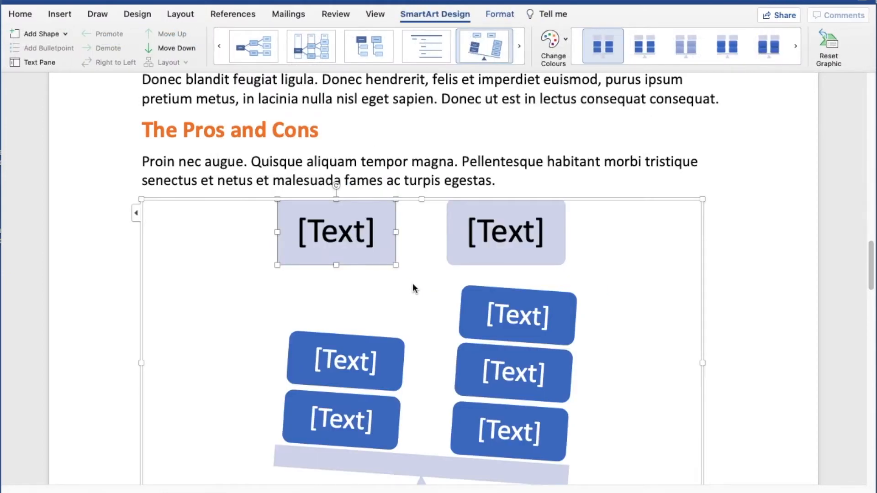
Open the balance graphic's text list and label its two heading boxes Pros and Cons
scroll(413, 279, down, 3)
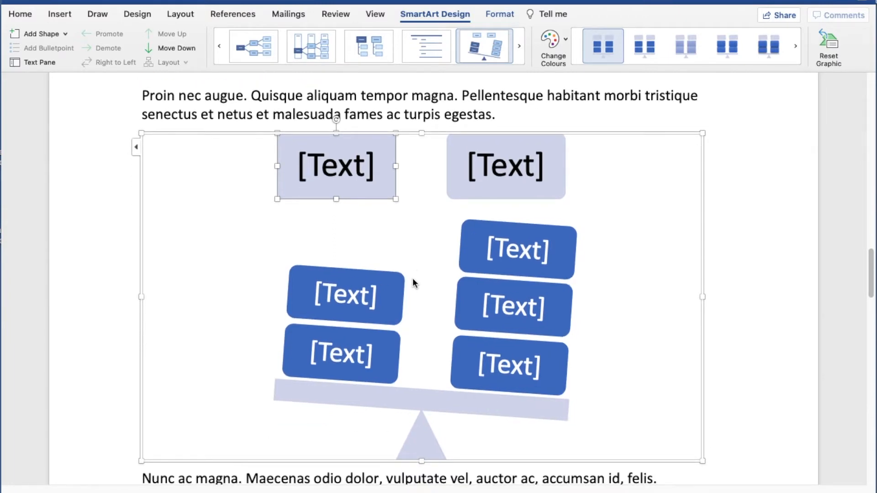
click(137, 149)
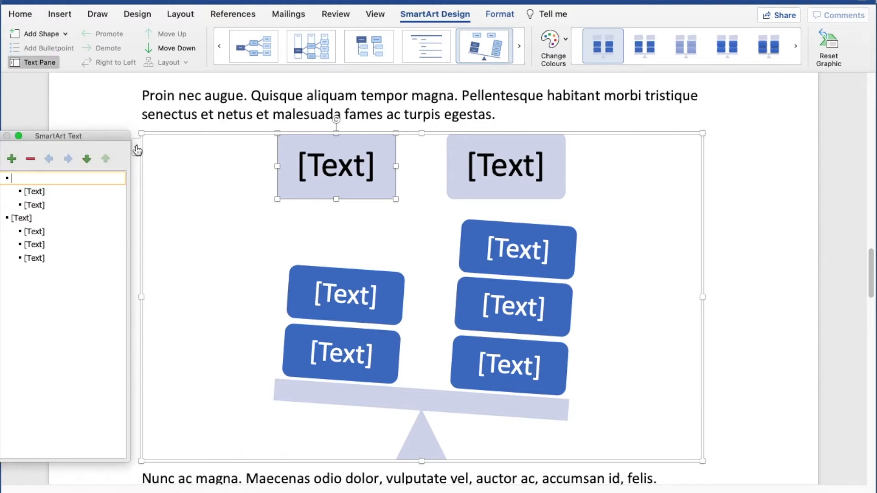
text(Pros)
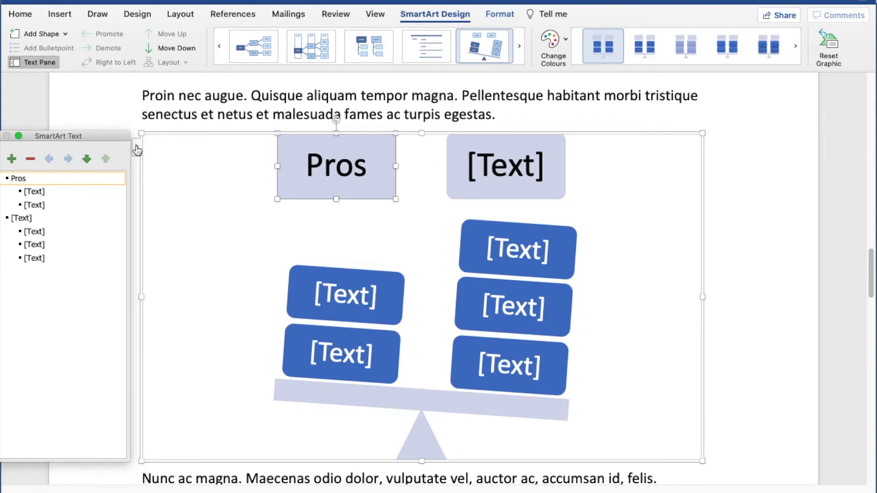
click(42, 217)
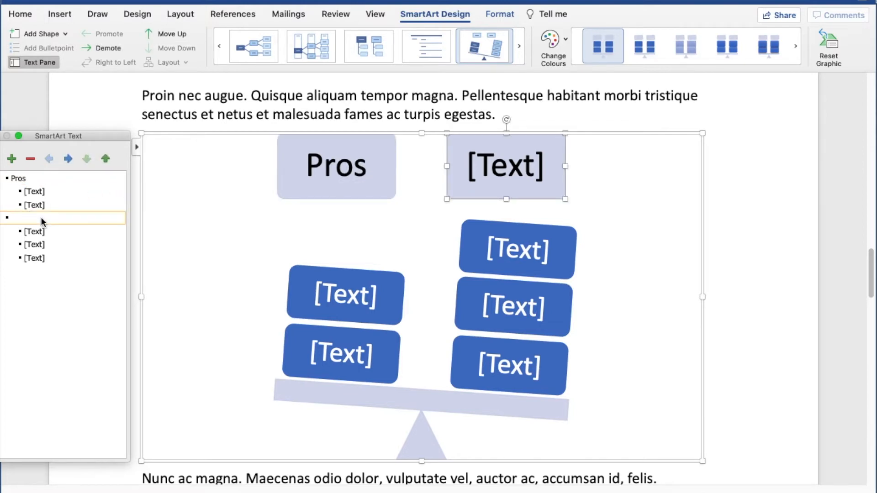
text(Cons)
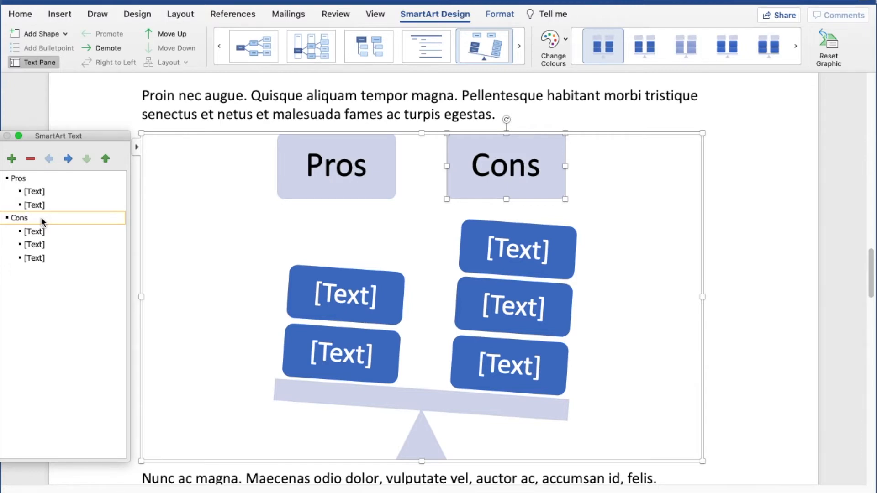
Fill the two blocks under Pros with Cheap and Cheerful, and add a third block reading Chubby
click(48, 190)
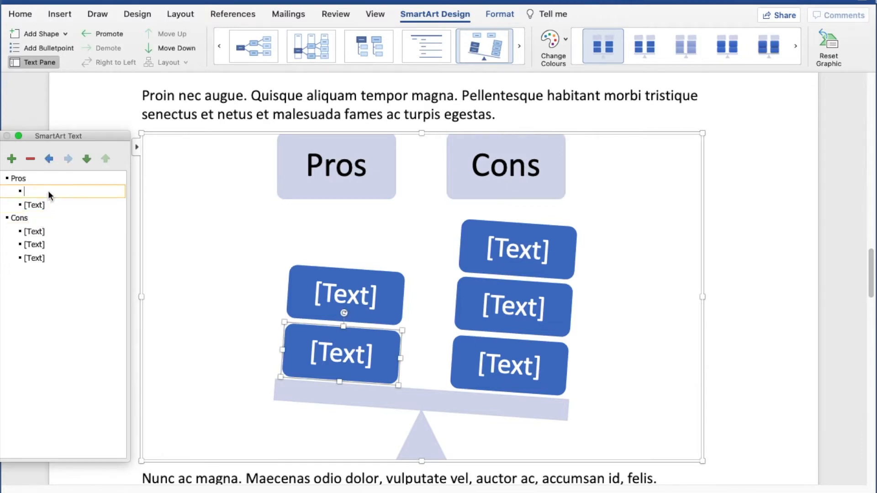
text(Cheap)
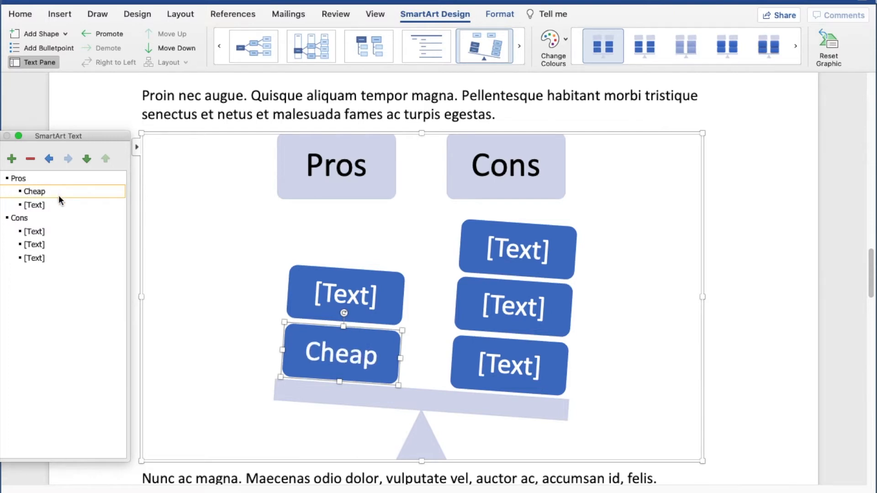
click(45, 204)
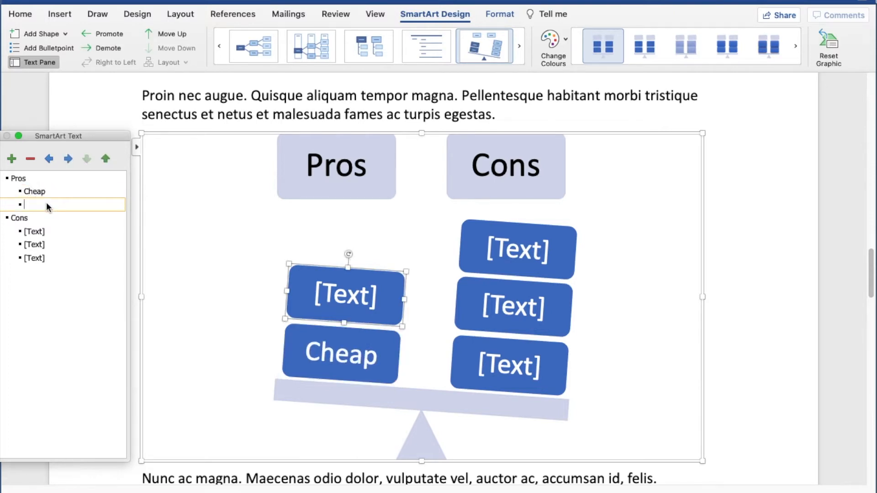
text(Chee)
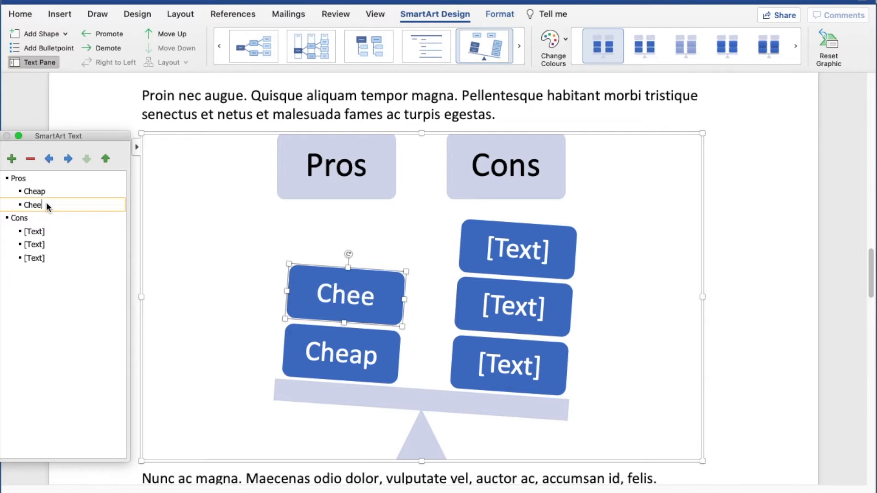
text(rful)
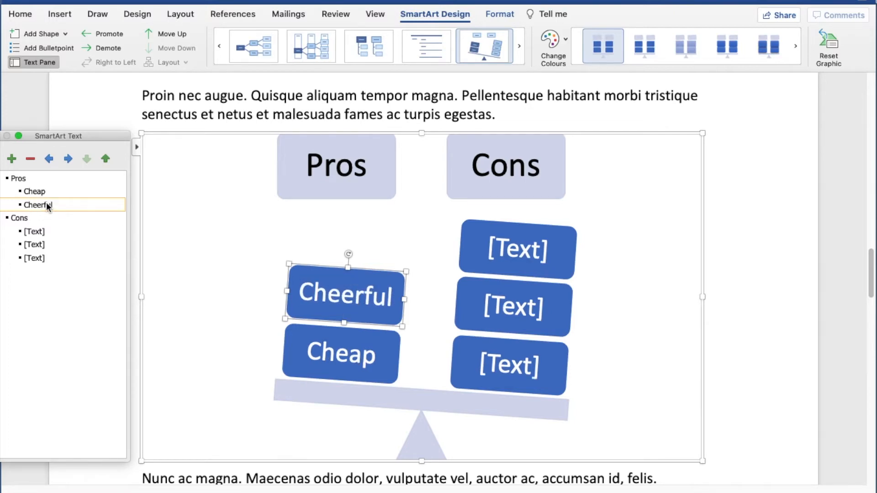
key(Return)
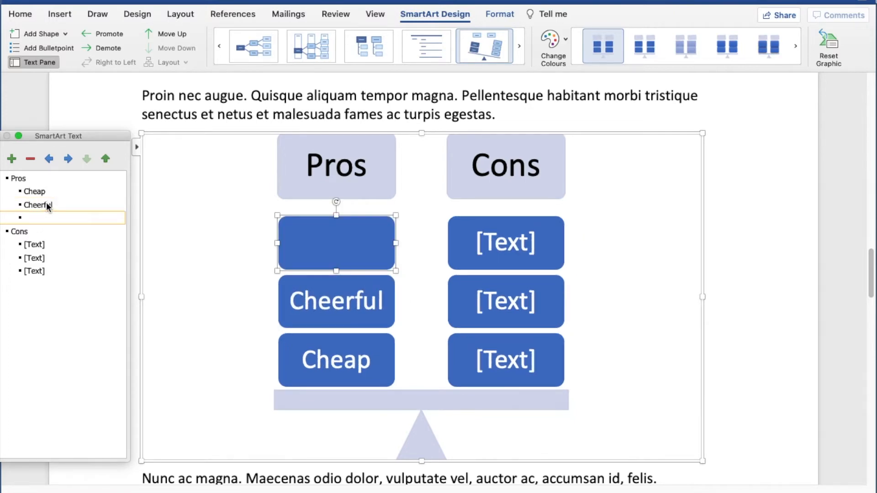
text(Chubby)
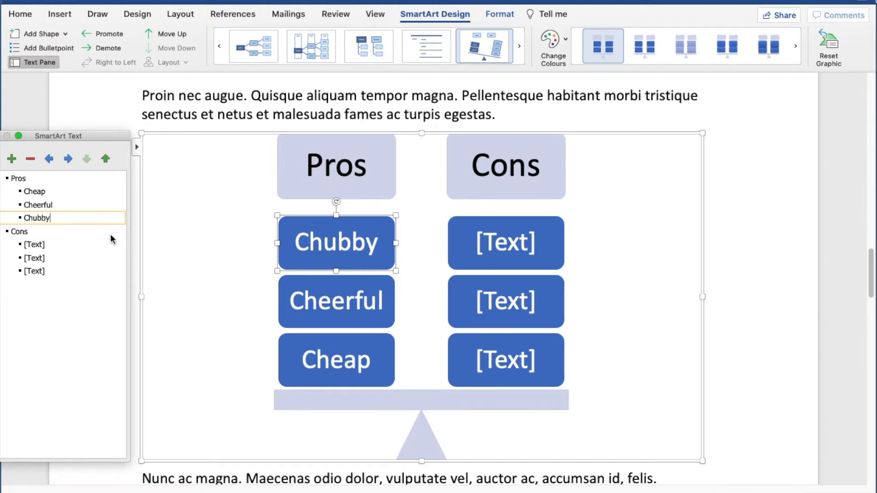
Move the Chubby entry to first place under Pros, and add a fourth entry reading Cheesy after Cheerful
click(53, 204)
click(105, 159)
click(105, 158)
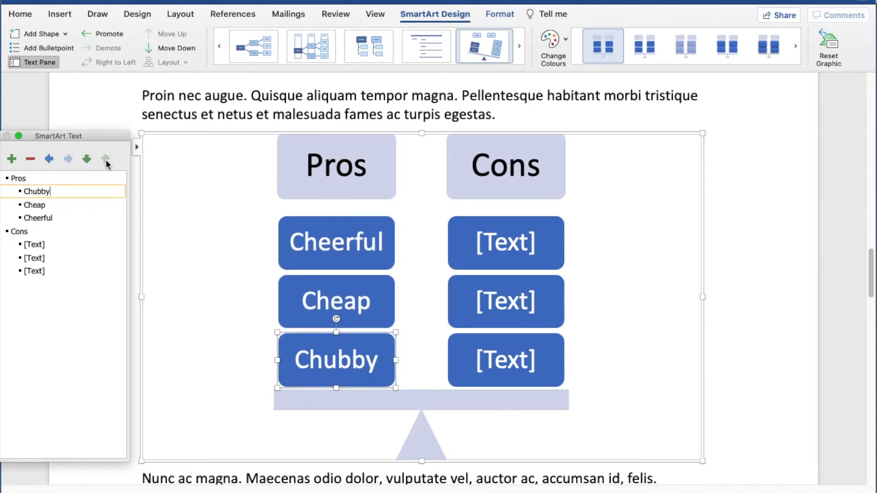
click(56, 217)
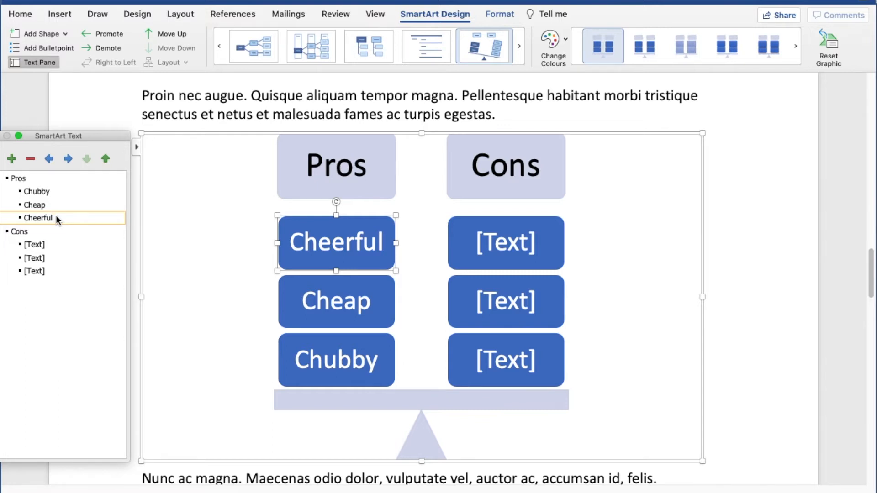
key(Return)
text(Cheesy)
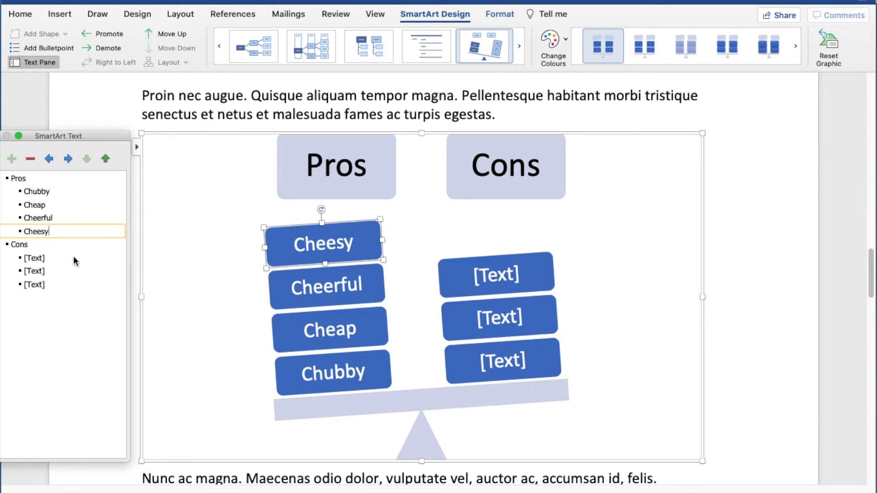
Fill the three blocks under Cons with Dire, Dark and Dingey, and close the text list
click(38, 259)
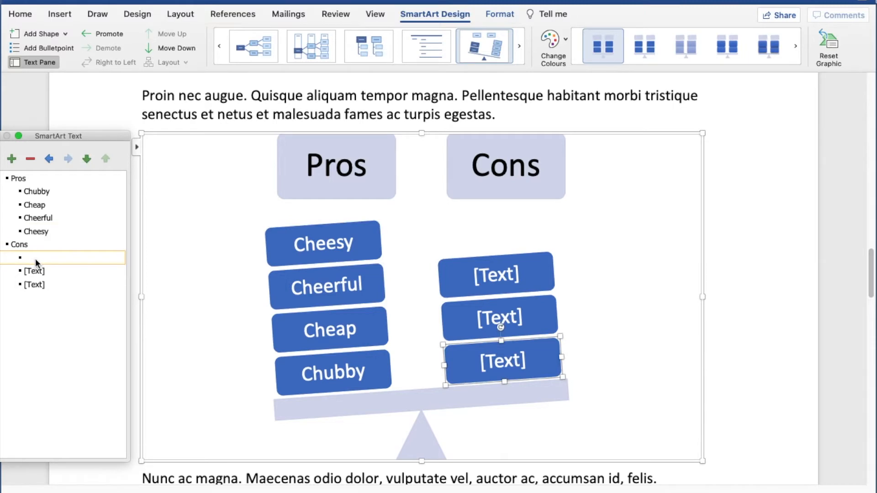
text(Dire)
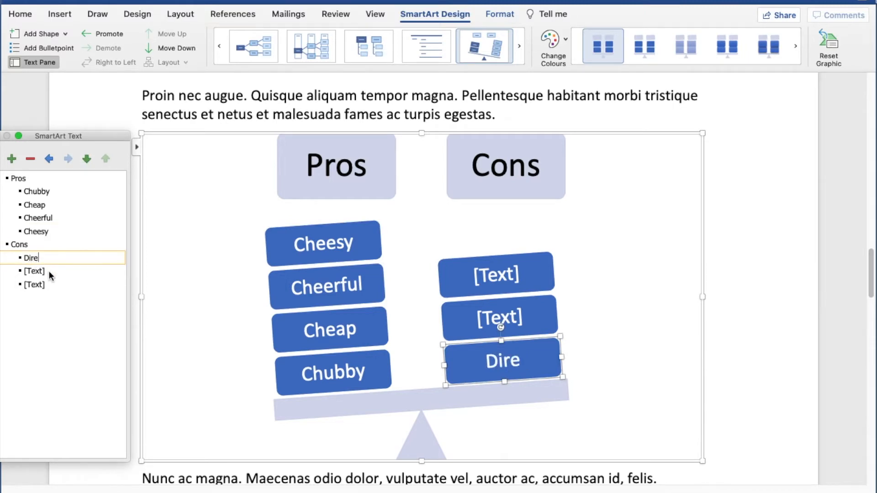
click(48, 270)
text(D)
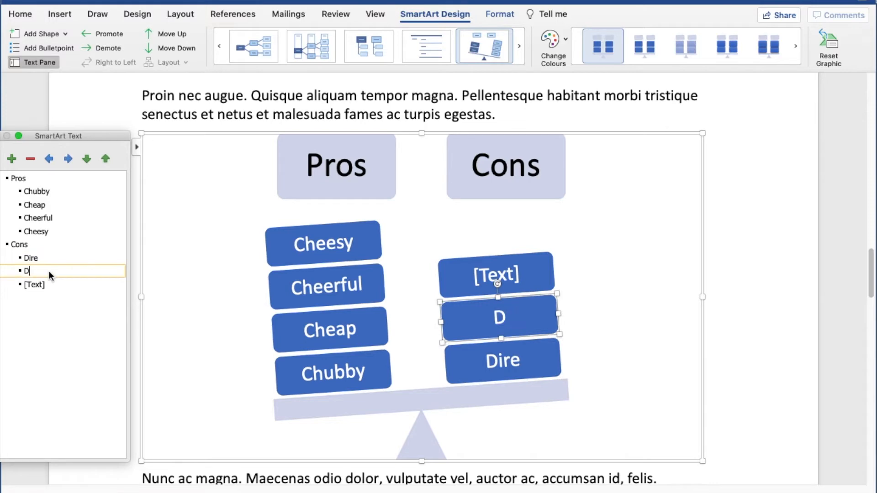
text(ark)
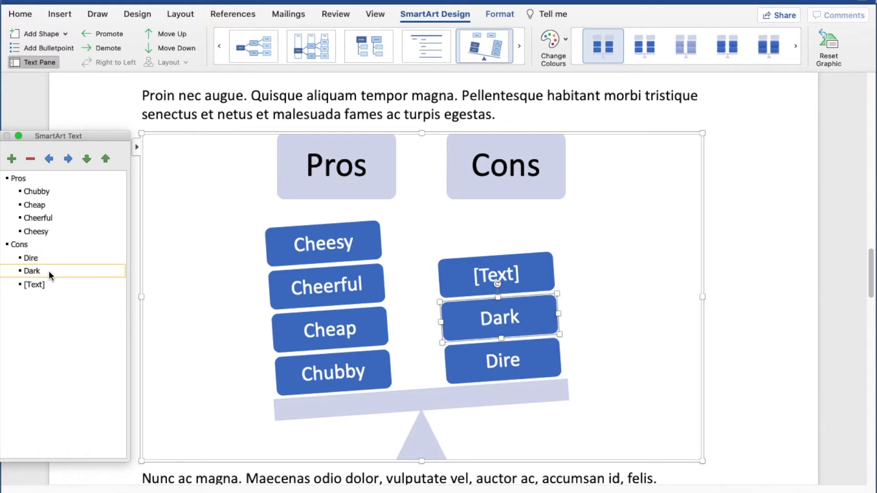
click(50, 286)
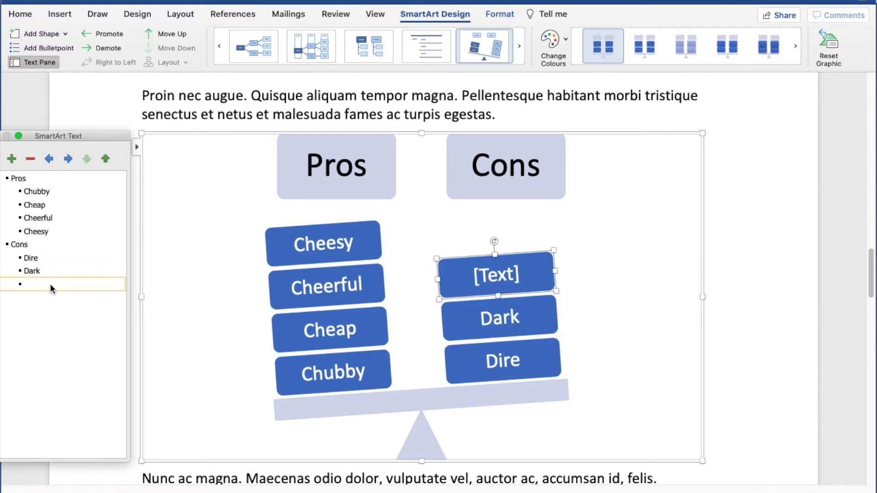
text(Dingey)
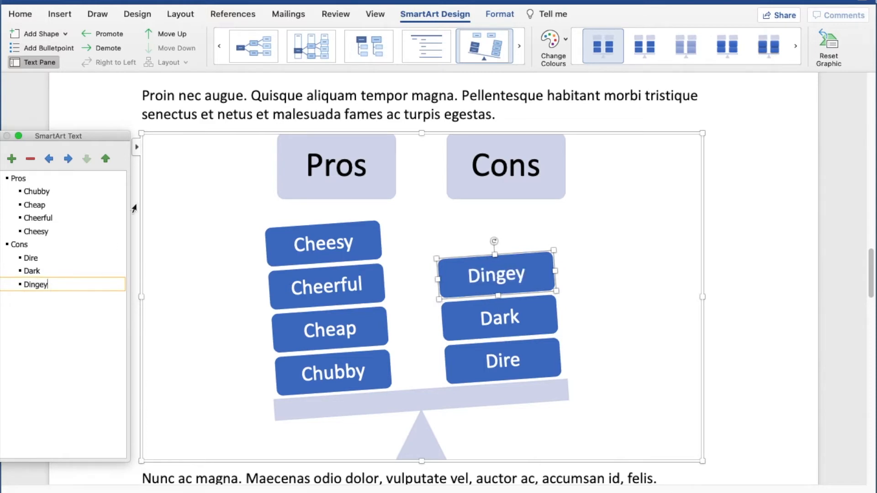
click(137, 147)
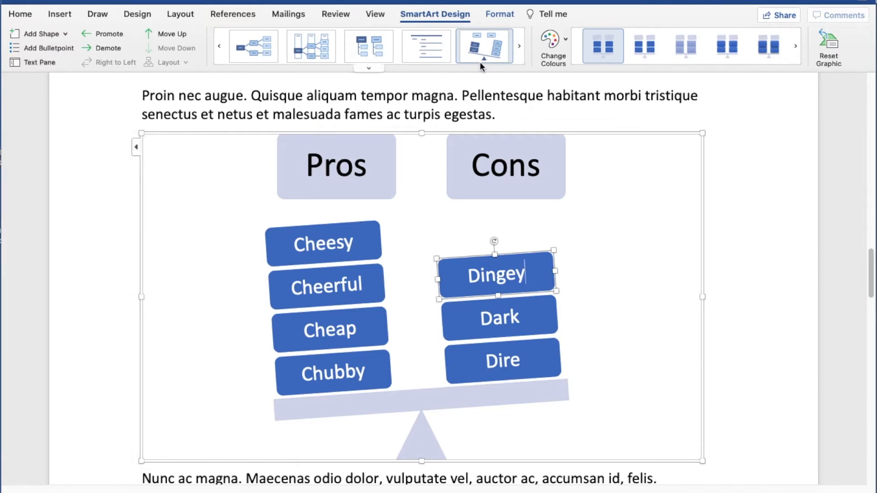
Recolour the balance graphic with the second Colourful scheme and shrink it to roughly two thirds of its width
click(551, 44)
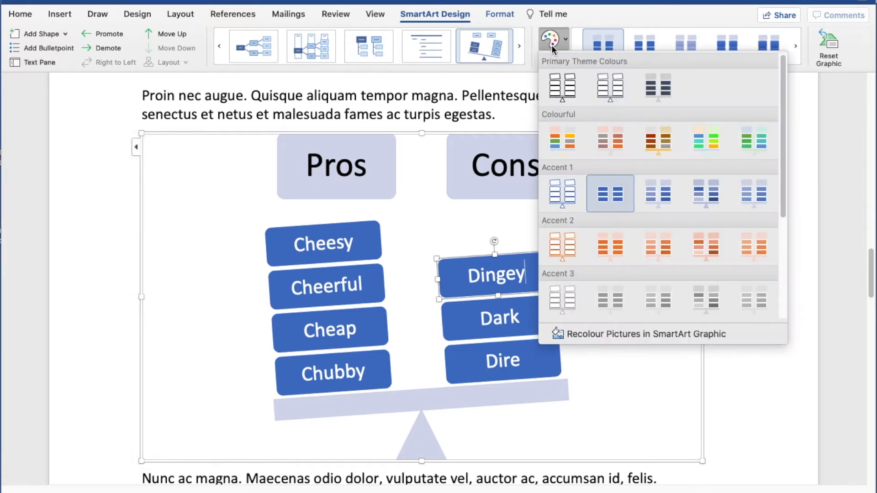
click(599, 135)
drag(706, 132, 497, 290)
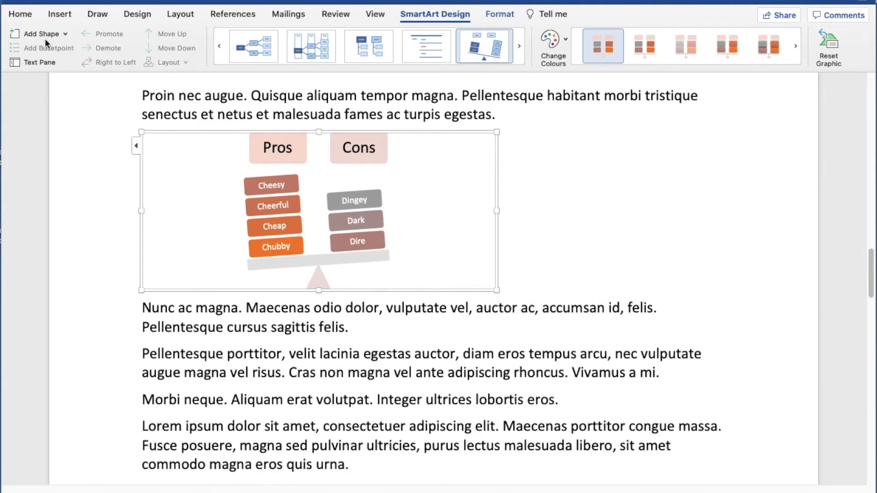
Set the balance graphic's text wrapping to Square and delete the empty paragraph before "Nunc ac magna"
click(174, 15)
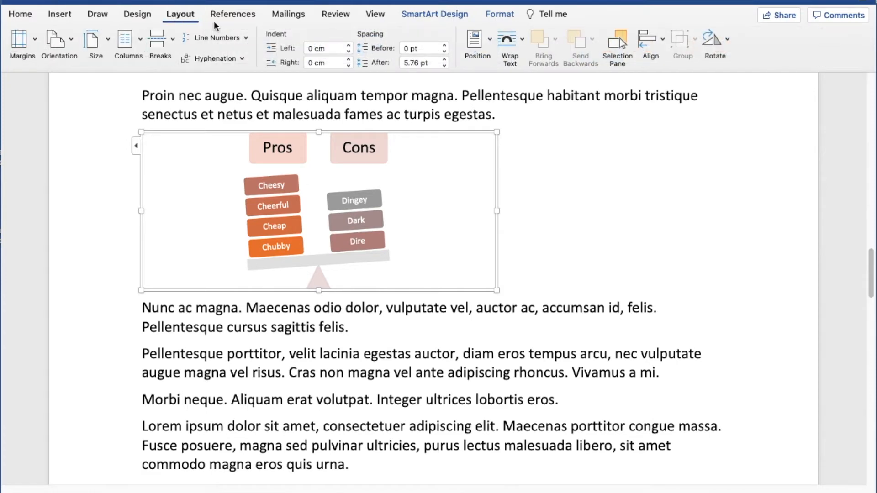
click(521, 43)
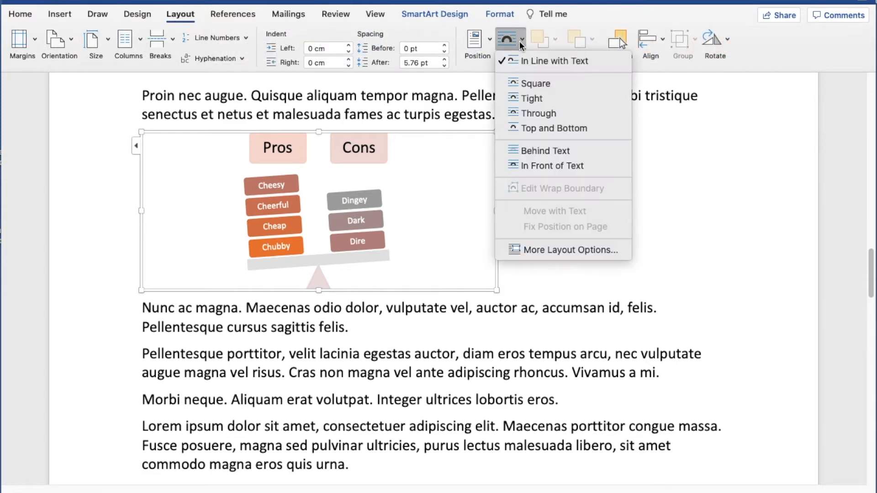
click(513, 82)
click(507, 169)
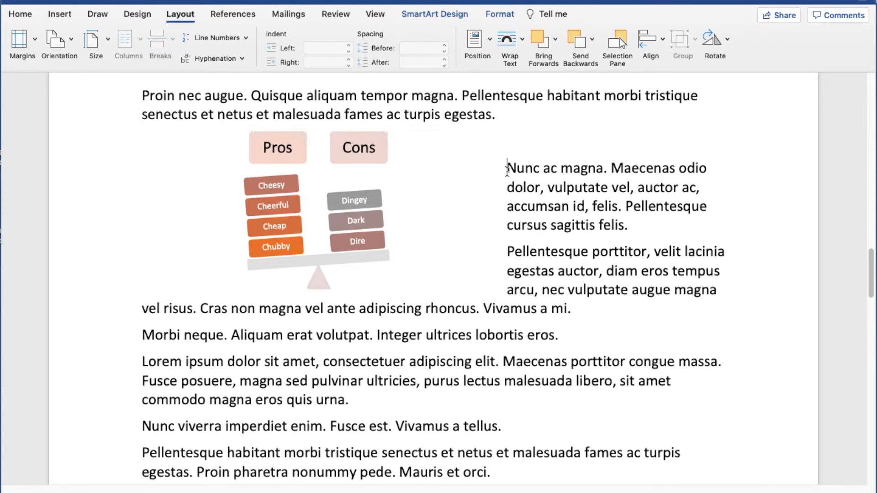
key(BackSpace)
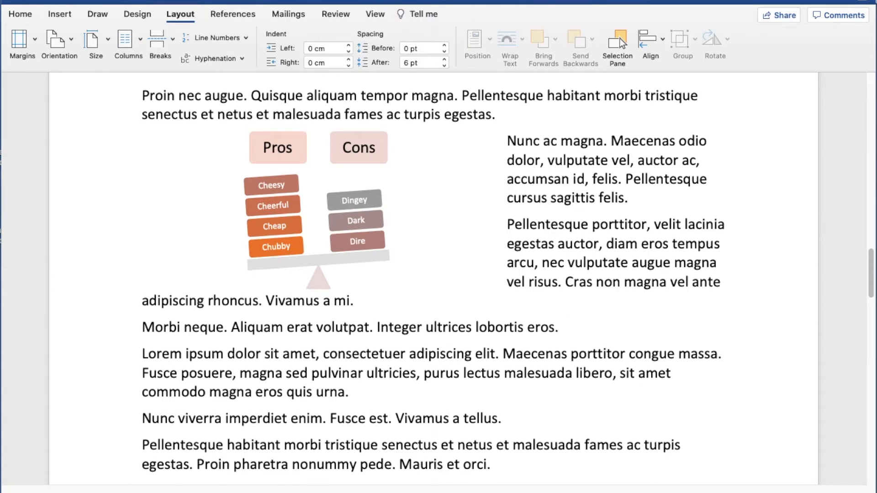
Enlarge the balance graphic slightly, and narrow its frame from the right edge so the wrapped text sits closer to the scale
click(357, 273)
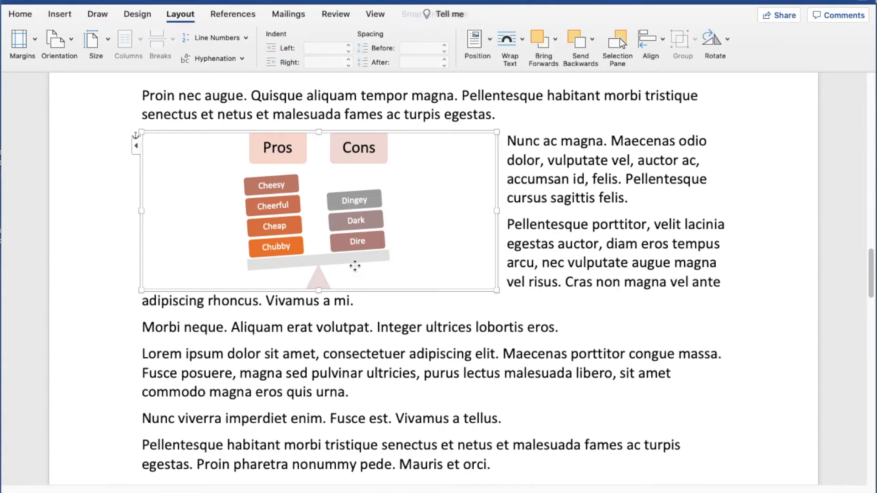
drag(498, 291, 506, 323)
click(441, 372)
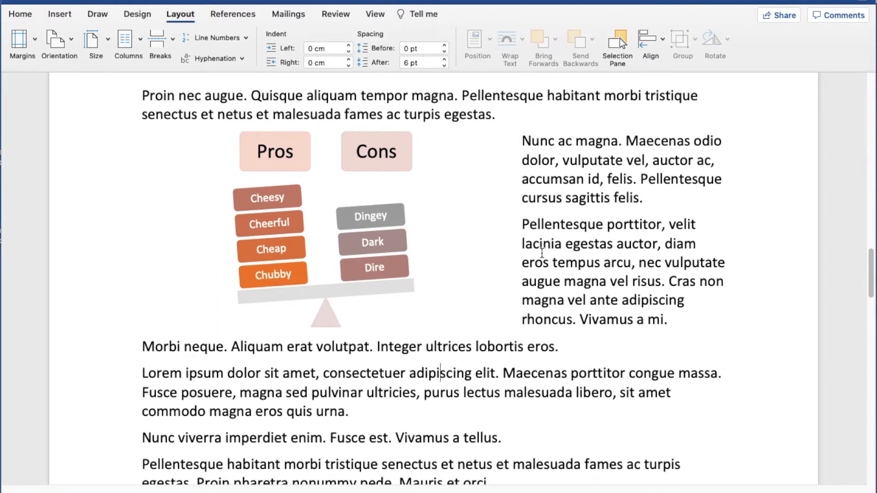
click(408, 178)
drag(511, 228, 423, 227)
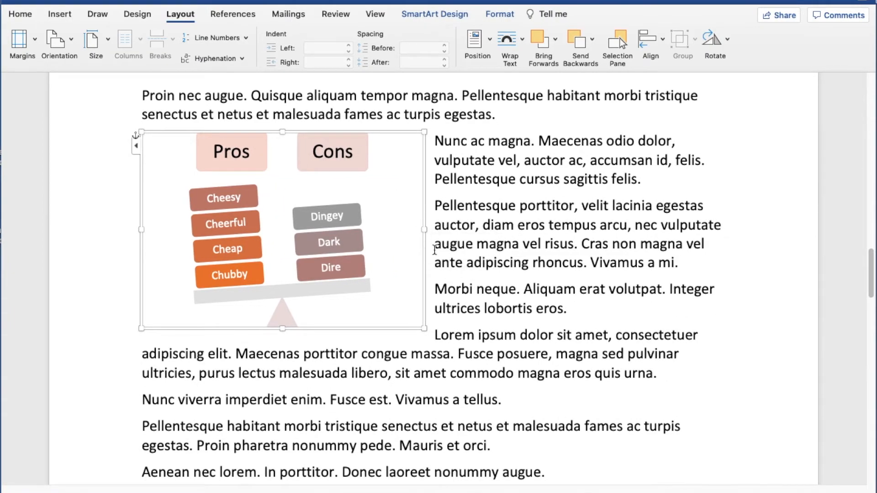
click(472, 356)
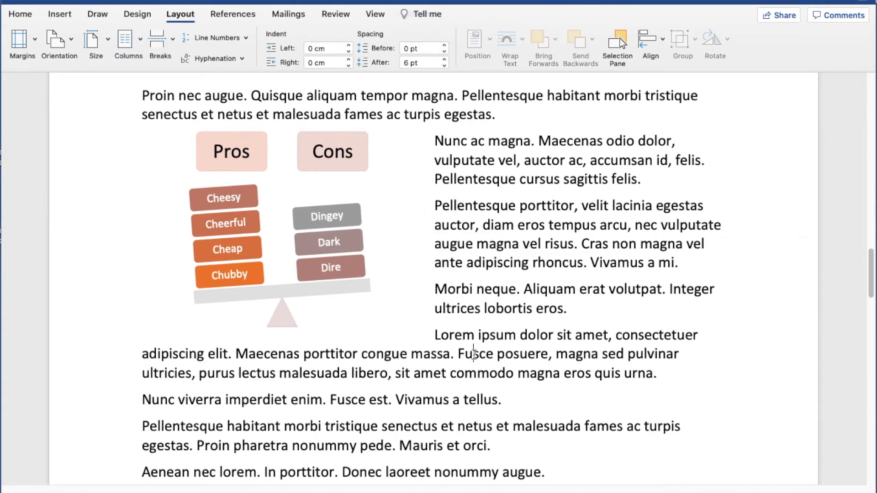
click(277, 224)
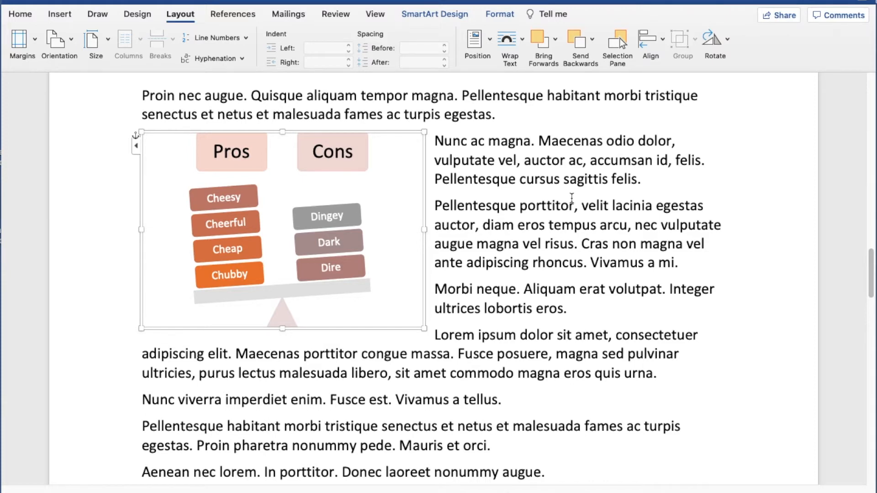
scroll(572, 198, up, 2)
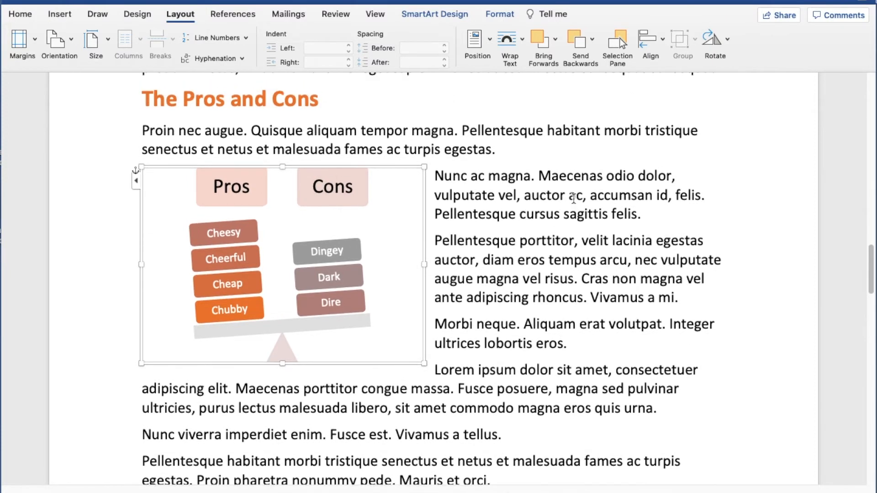
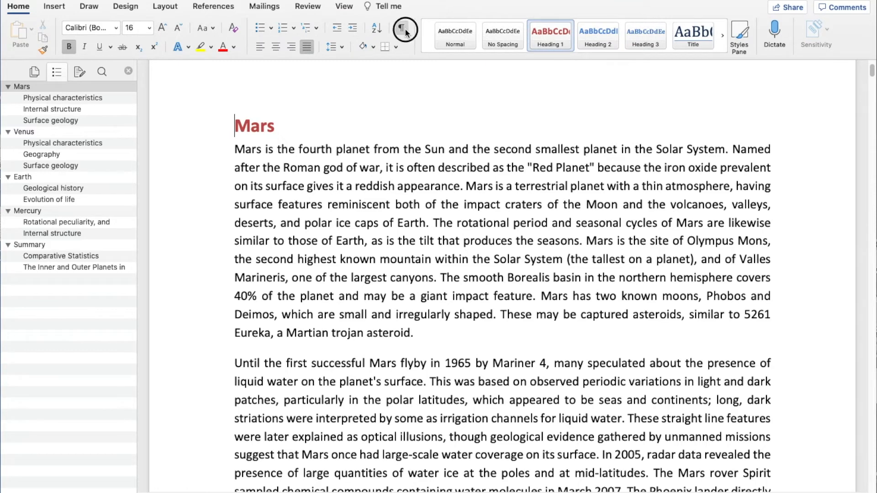
Show the formatting marks throughout the document, starting from the Mars page
click(405, 29)
scroll(387, 118, up, 2)
scroll(387, 118, up, 2)
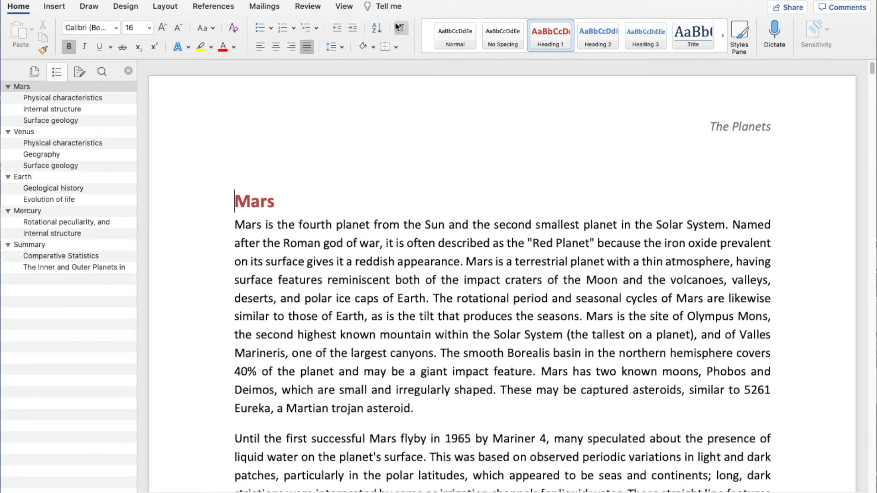
click(402, 28)
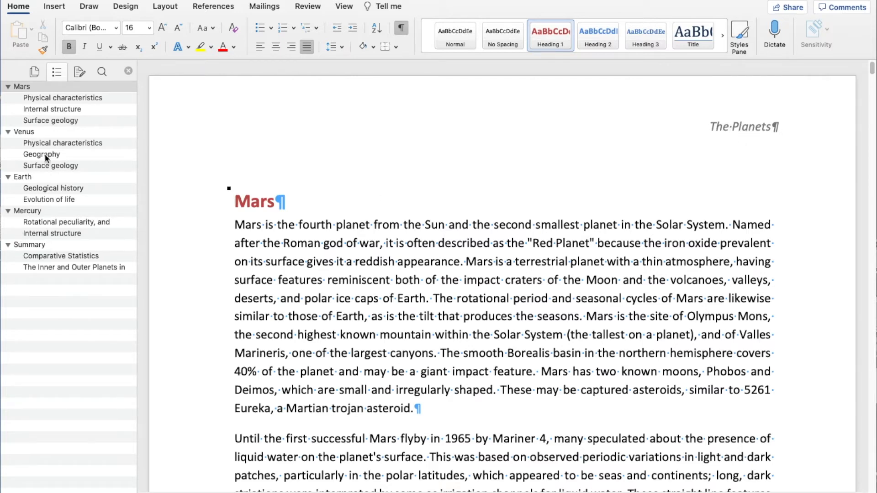
Review the Venus, Earth and Mars chapters and the wide Comparative Statistics table under Summary, and return to the Mars heading
click(31, 134)
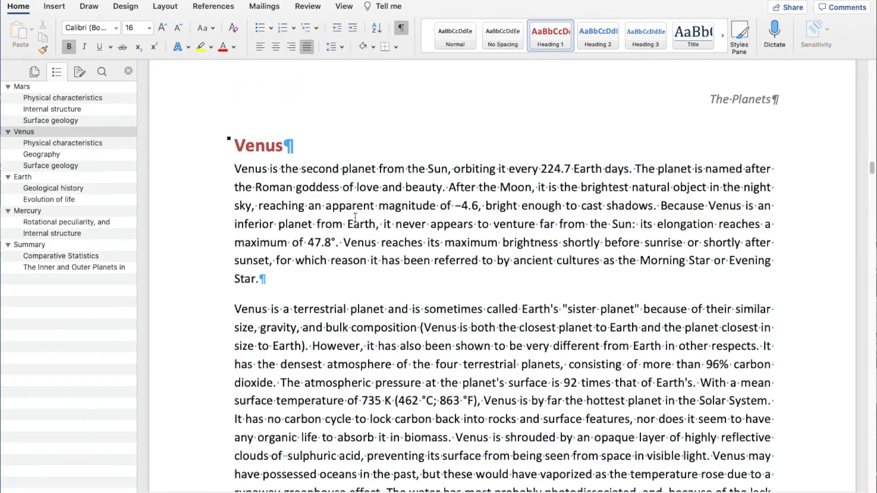
click(27, 178)
scroll(391, 250, up, 3)
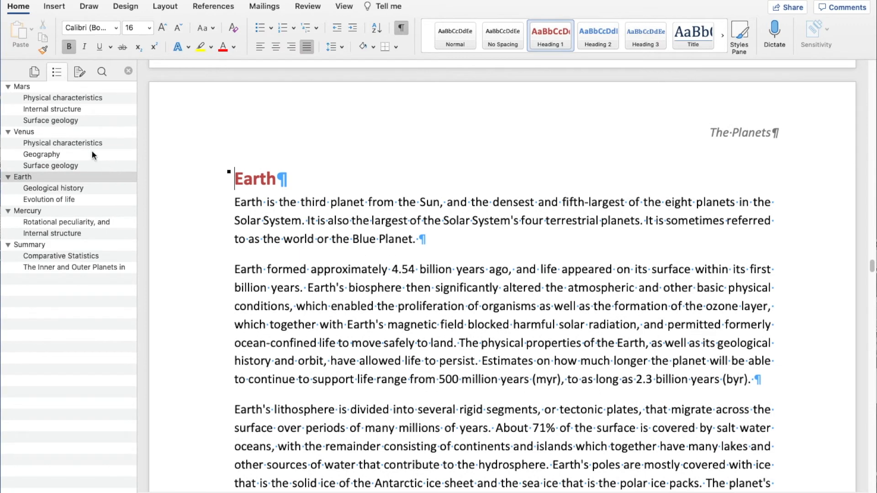
click(22, 86)
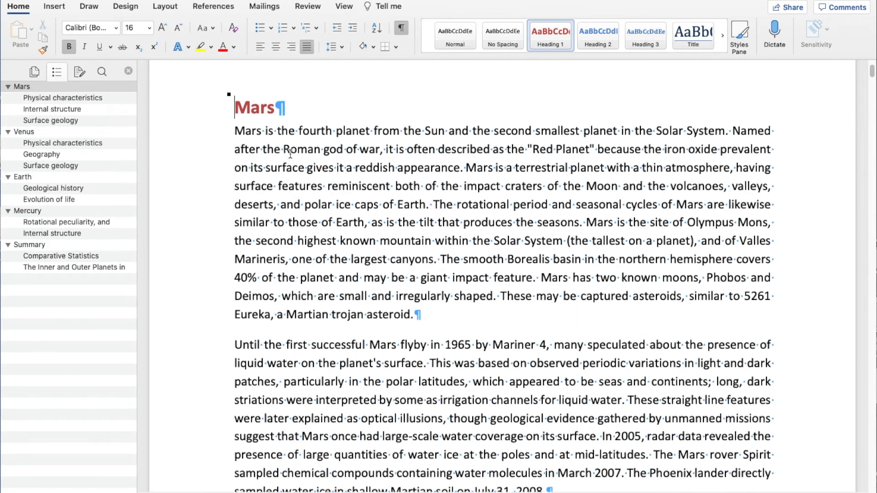
scroll(290, 154, up, 2)
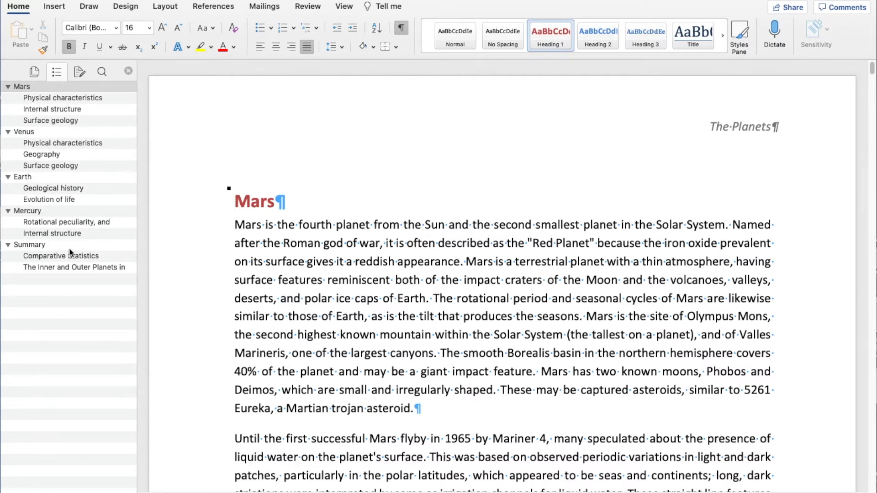
click(38, 246)
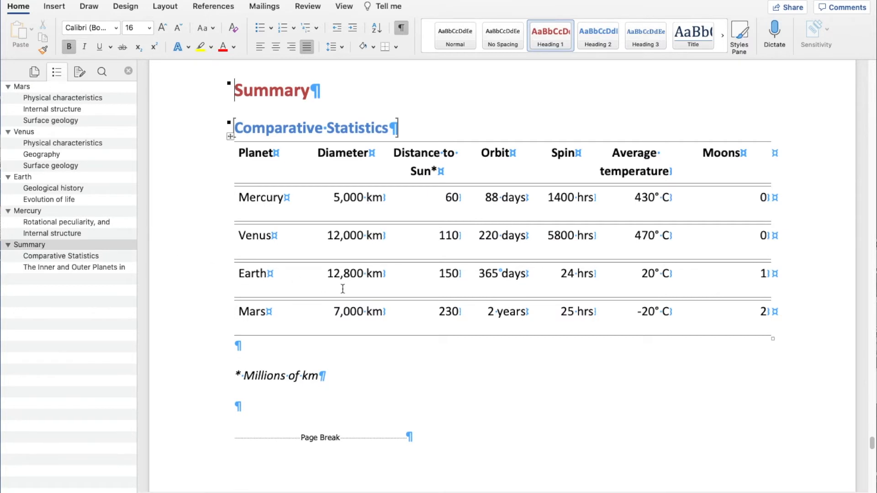
scroll(342, 288, up, 2)
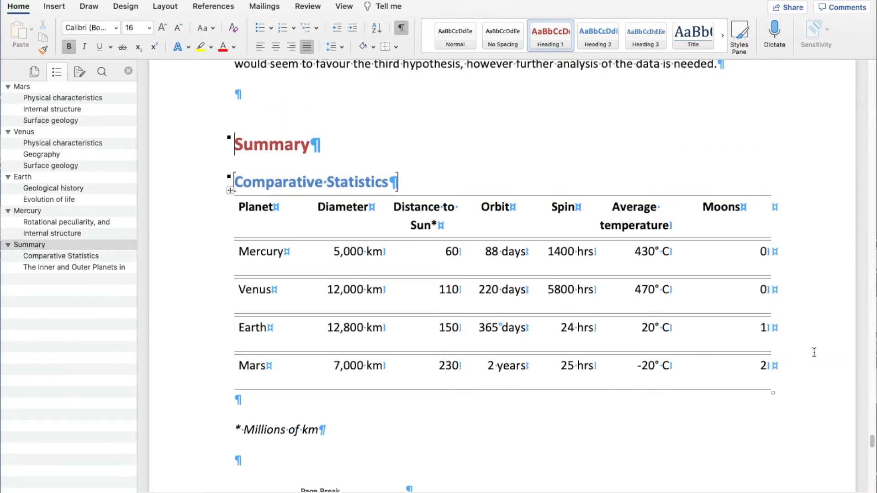
scroll(646, 418, down, 1)
scroll(645, 418, down, 1)
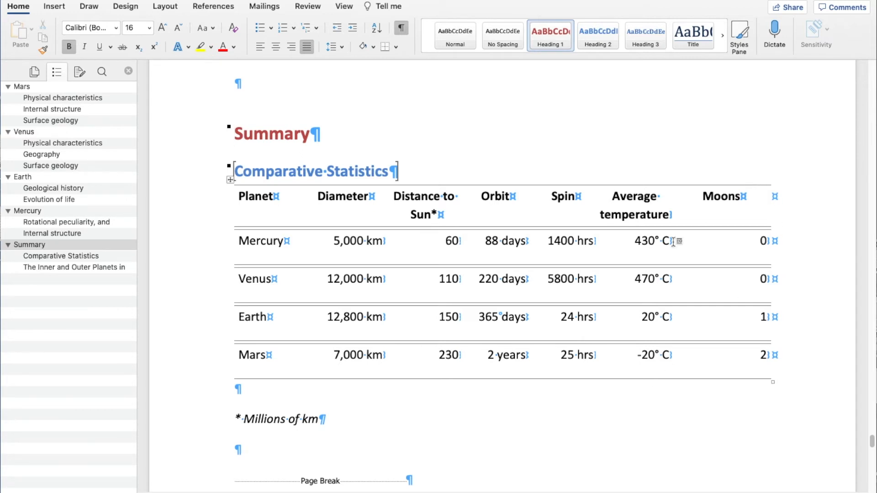
click(26, 87)
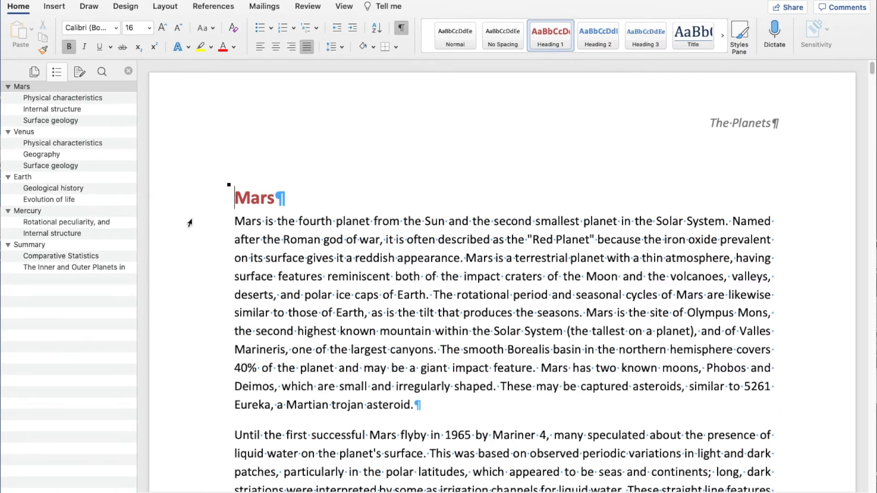
Insert a continuous section break at the end of the Mars chapter, at the empty paragraph above the page break
click(34, 131)
scroll(258, 225, up, 5)
scroll(258, 226, up, 10)
click(202, 277)
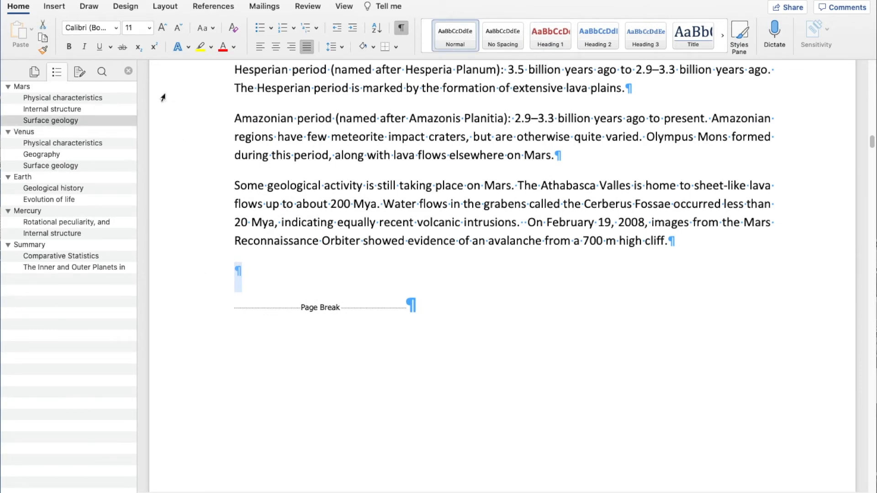
click(172, 9)
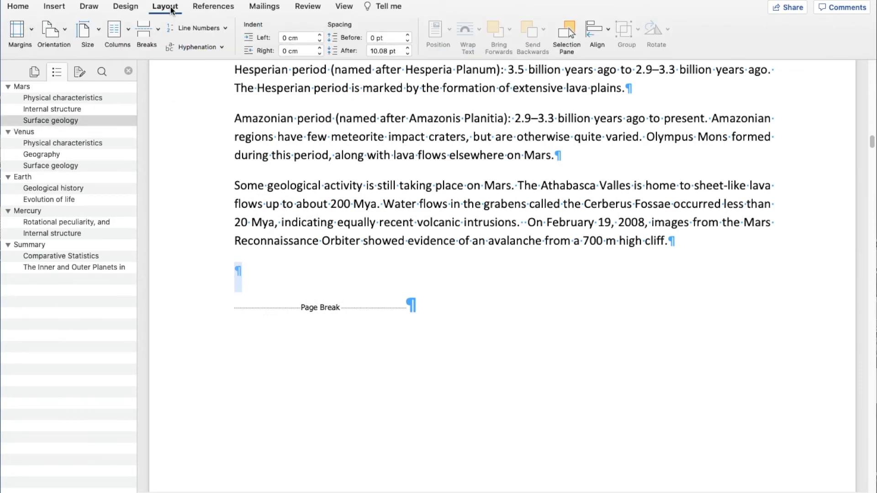
click(155, 28)
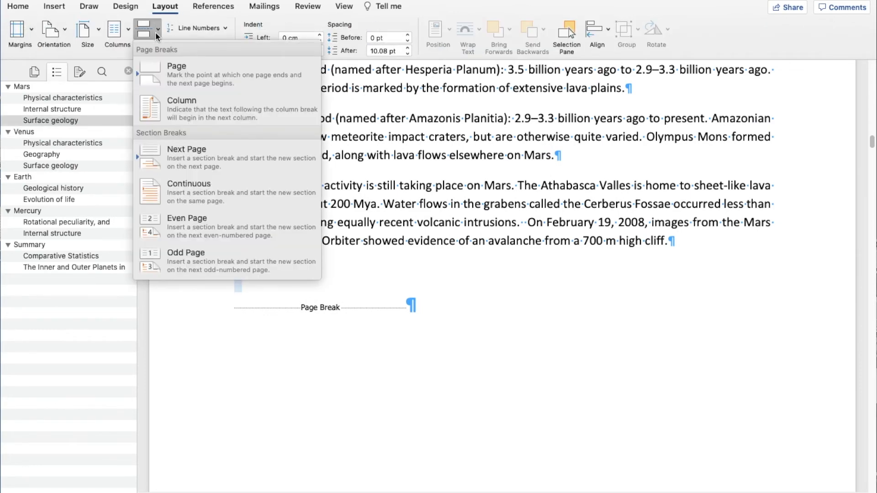
click(184, 185)
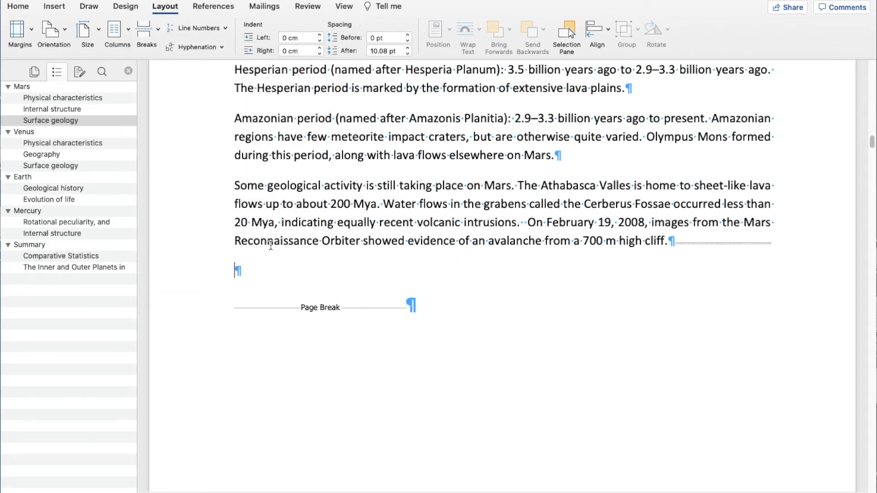
click(150, 30)
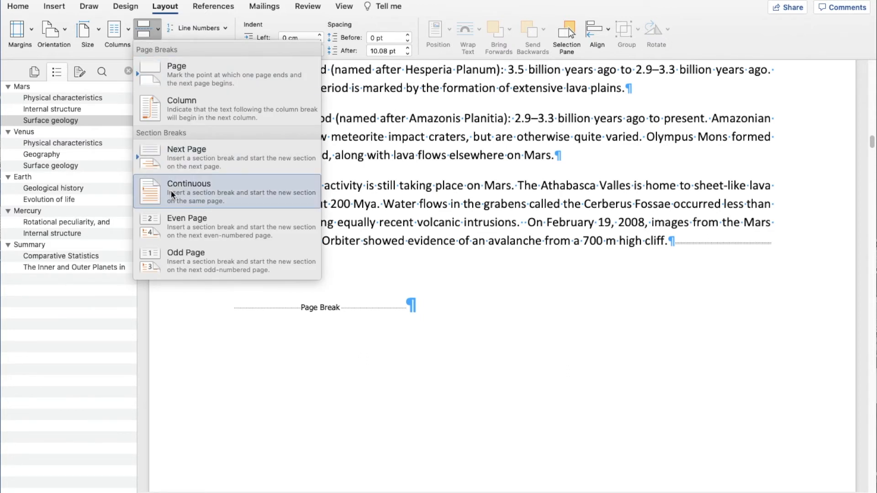
click(220, 1)
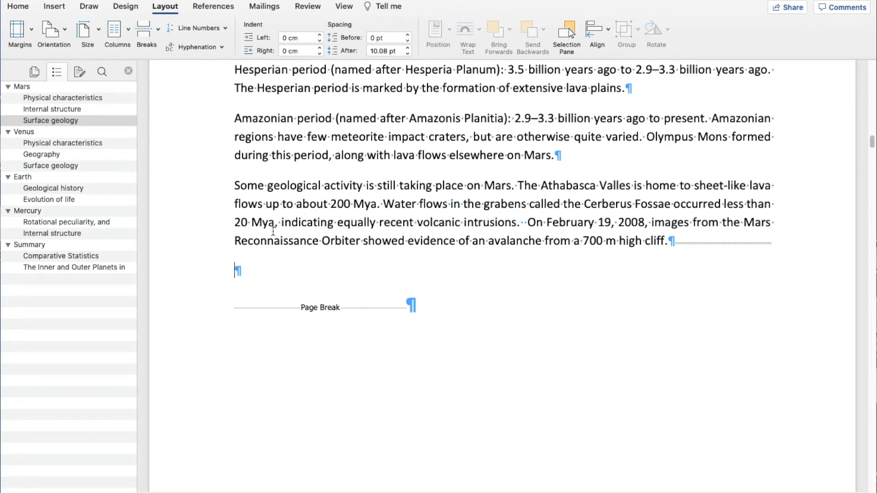
Insert a continuous section break at the end of the Venus chapter, at the empty paragraph above the page break
click(58, 165)
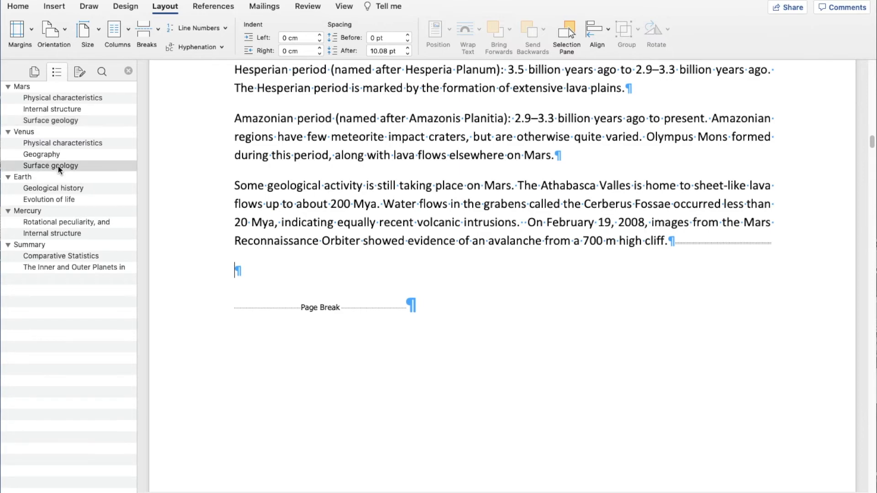
click(38, 176)
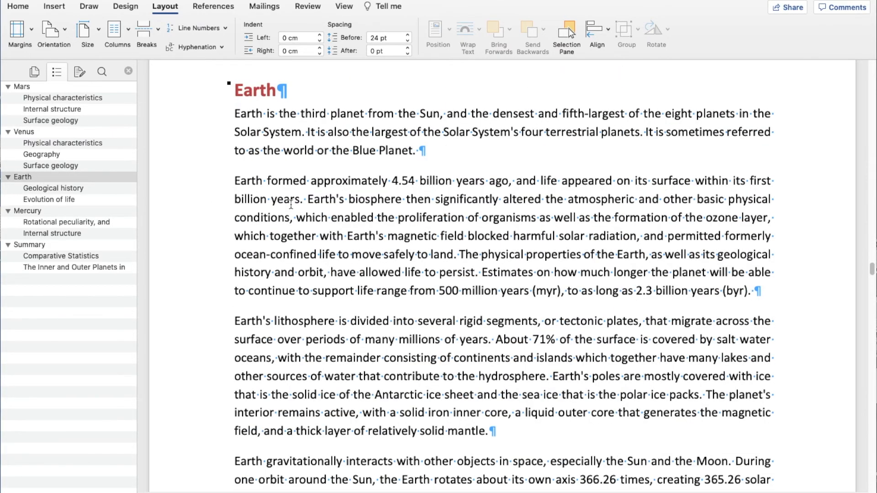
scroll(291, 204, up, 10)
scroll(292, 203, up, 5)
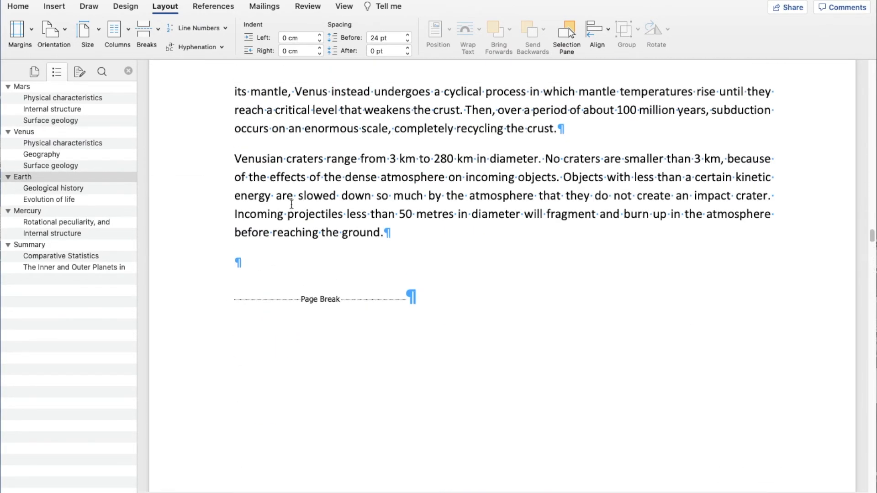
click(209, 262)
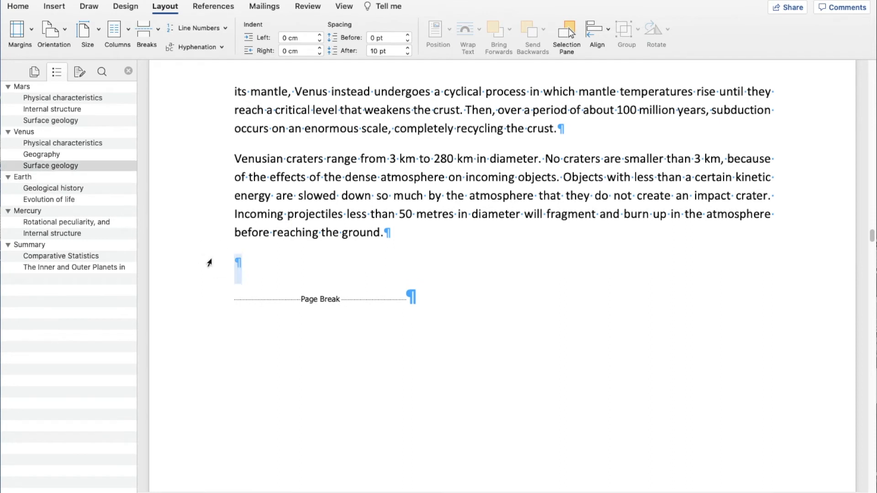
click(150, 29)
click(179, 180)
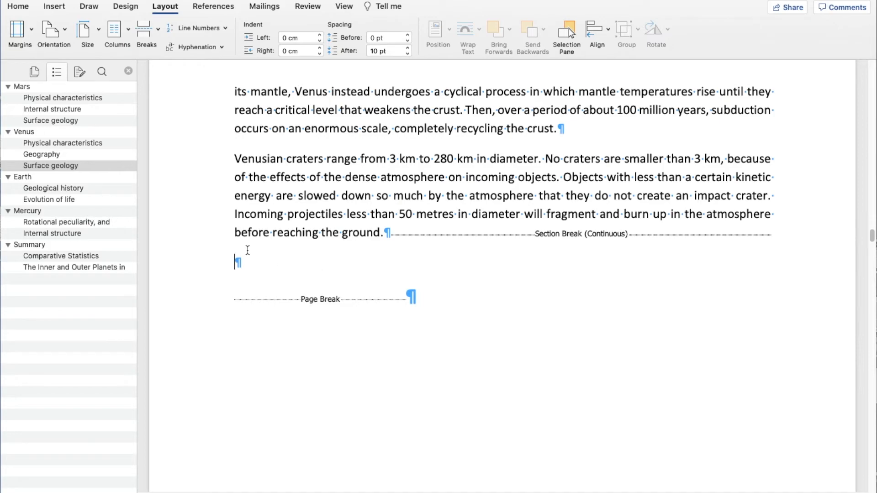
Insert a continuous section break at the end of the Earth chapter, at the empty paragraph above the page break
click(45, 211)
scroll(209, 212, up, 10)
scroll(209, 212, up, 15)
click(205, 238)
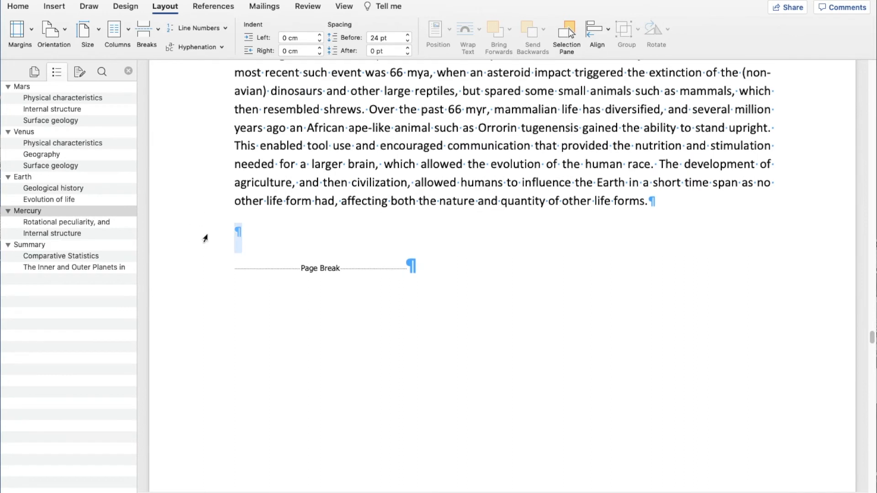
click(154, 38)
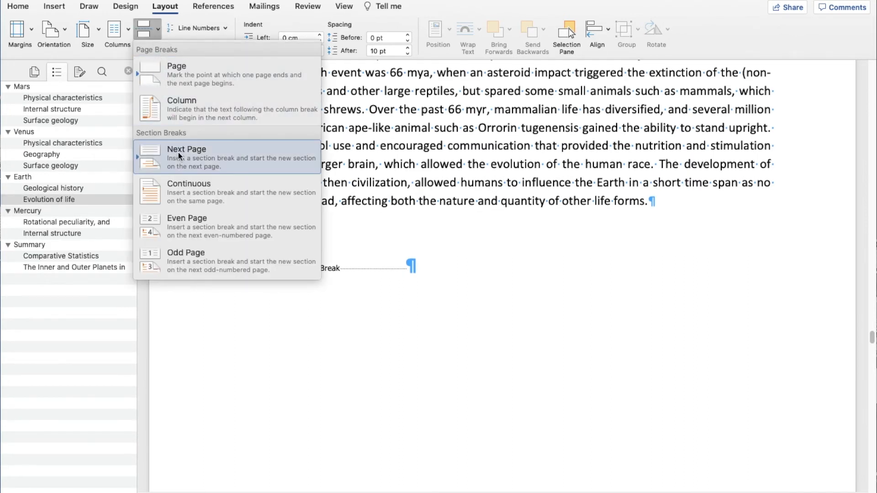
click(177, 187)
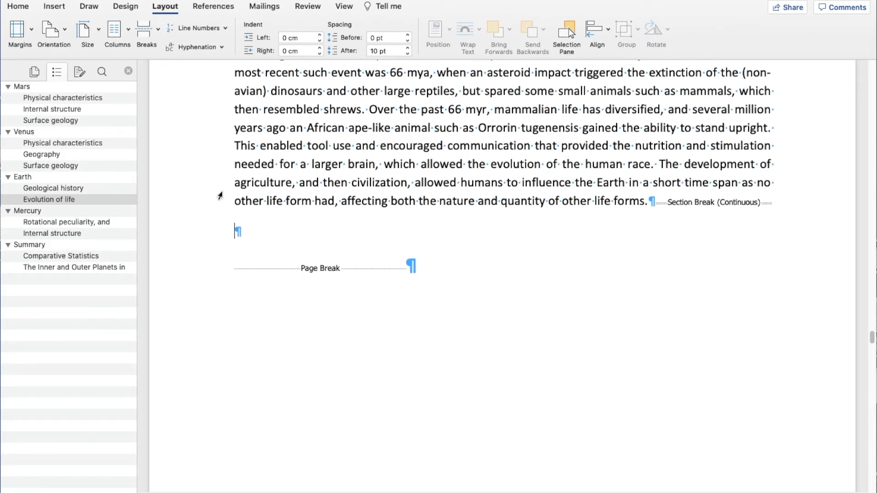
Insert a next-page section break at the empty paragraph between the Mercury chapter and the Summary heading
click(40, 247)
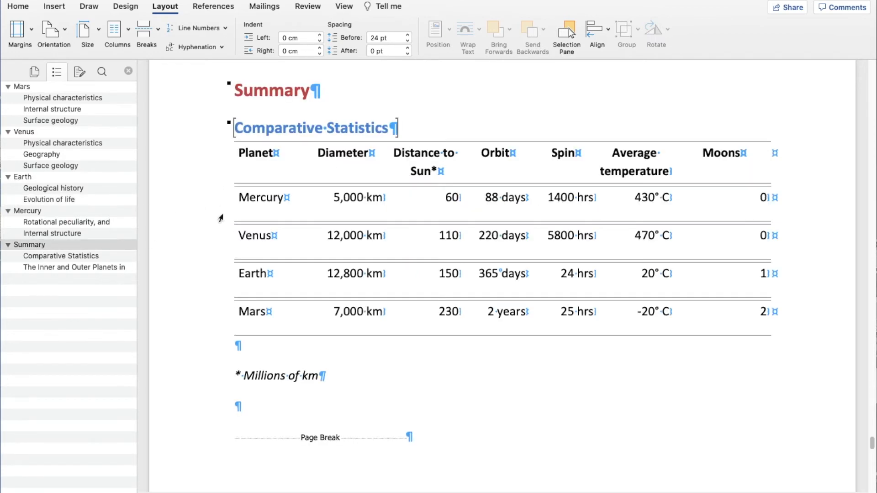
scroll(246, 207, up, 3)
scroll(246, 207, up, 3)
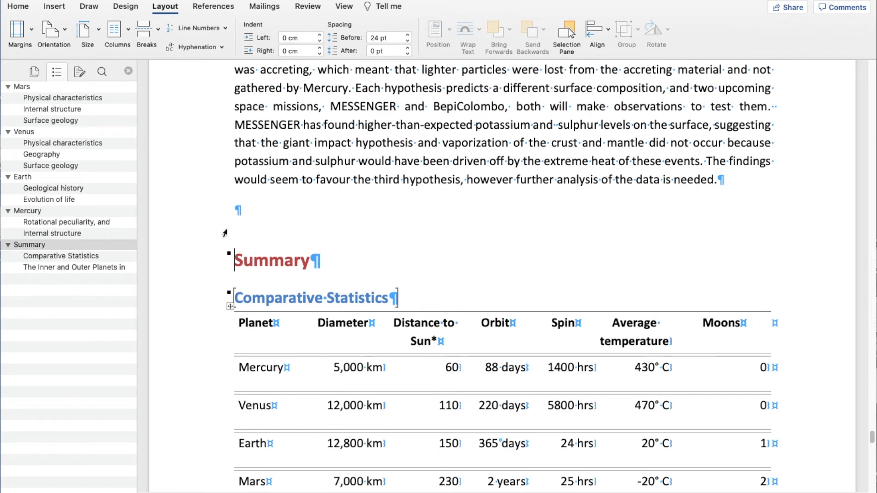
click(206, 211)
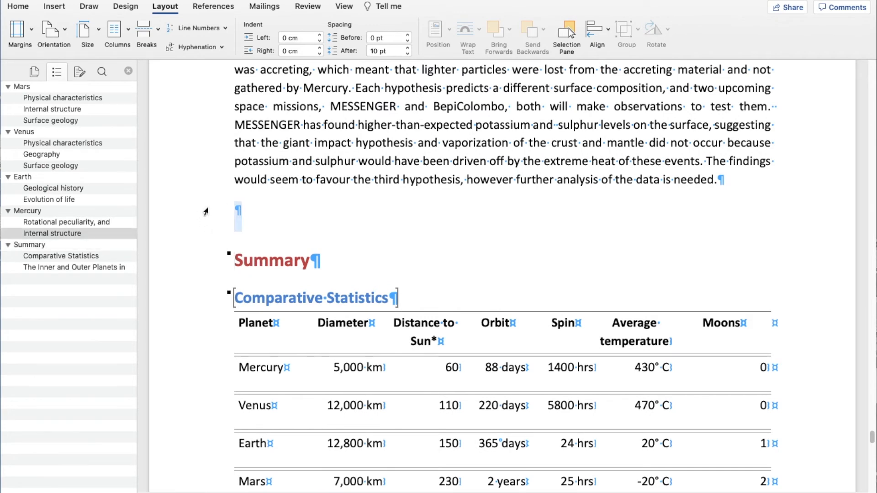
click(157, 34)
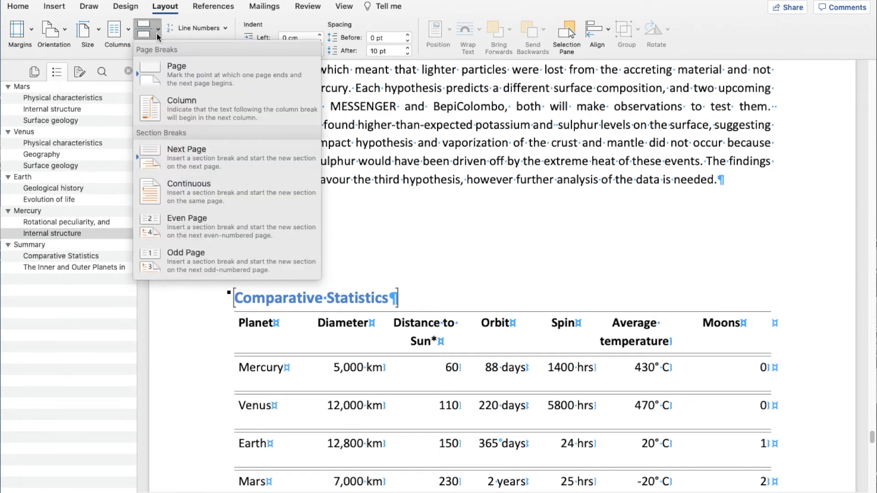
click(185, 152)
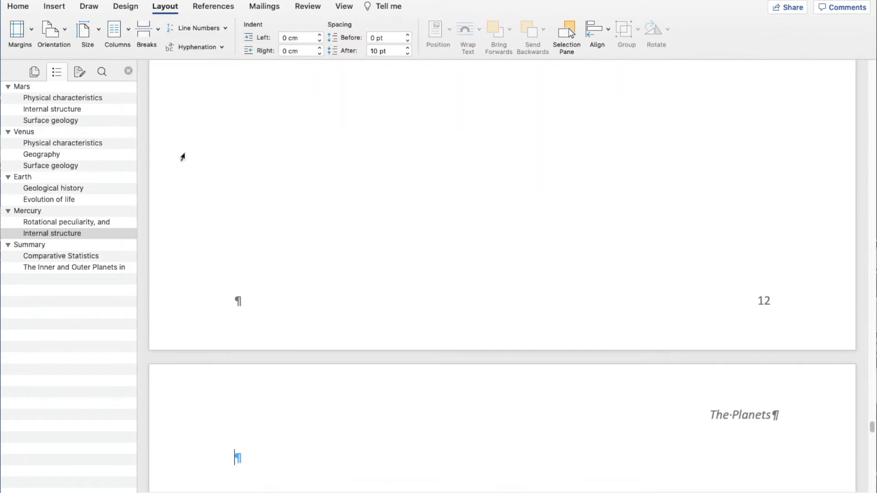
Delete the empty paragraph above the Summary heading
scroll(204, 155, down, 5)
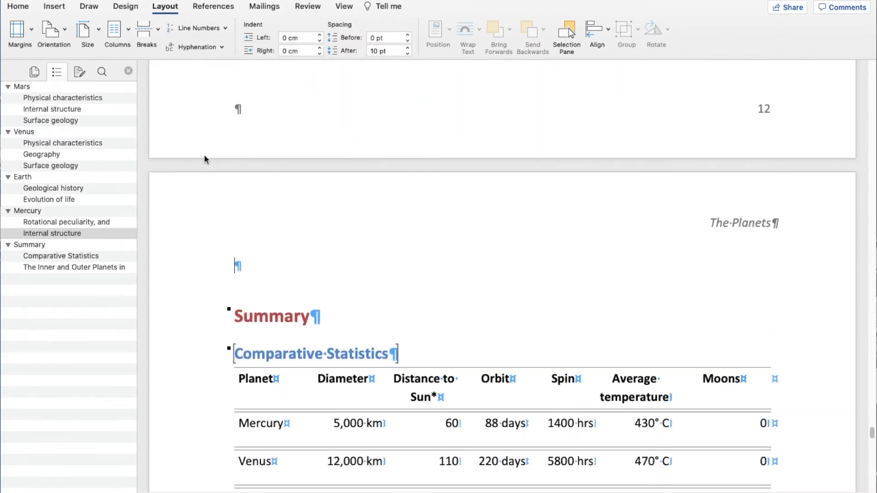
scroll(204, 155, down, 1)
click(213, 260)
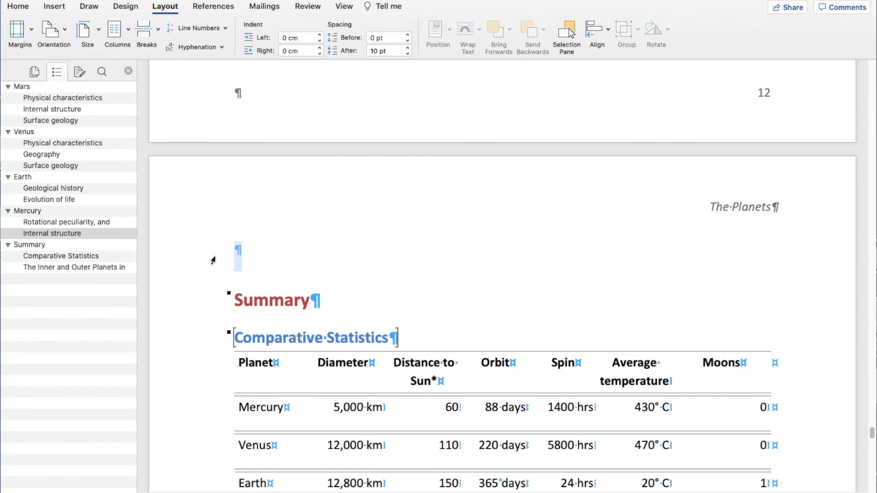
key(Delete)
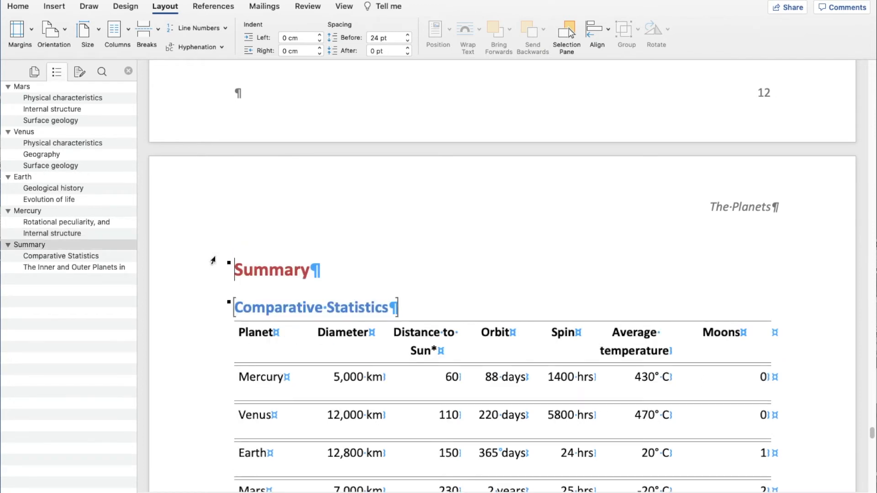
Insert a next-page section break at the empty paragraph between the "* Millions of km" note and the page break
scroll(307, 309, down, 7)
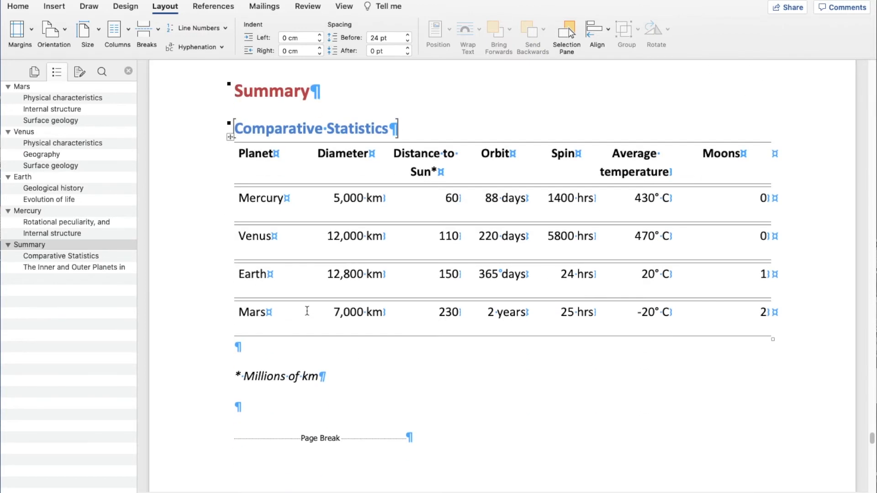
click(216, 321)
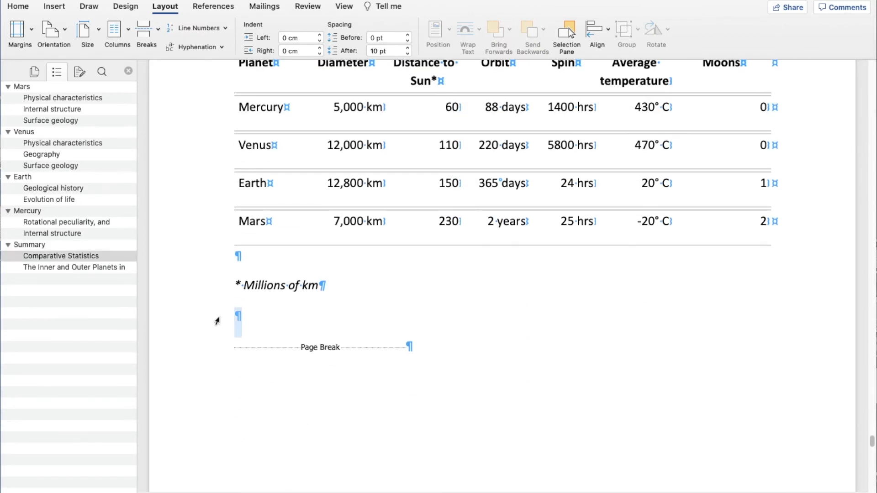
click(154, 33)
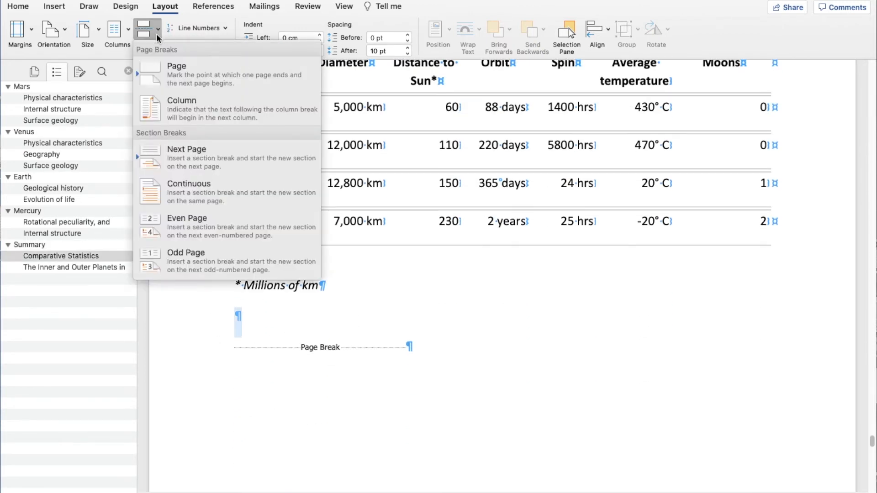
click(196, 156)
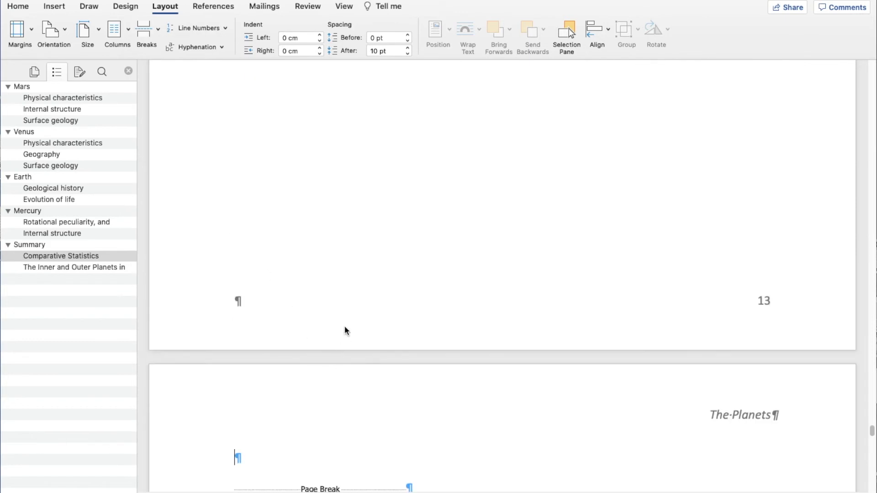
Delete the leftover page break and empty paragraph above the heading The Inner and Outer Planets in Our Solar System
scroll(344, 326, down, 2)
scroll(345, 329, down, 5)
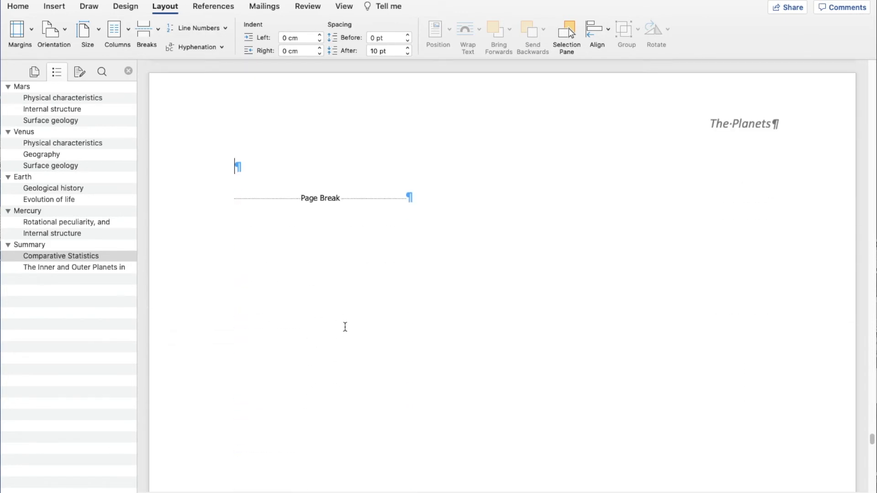
click(213, 204)
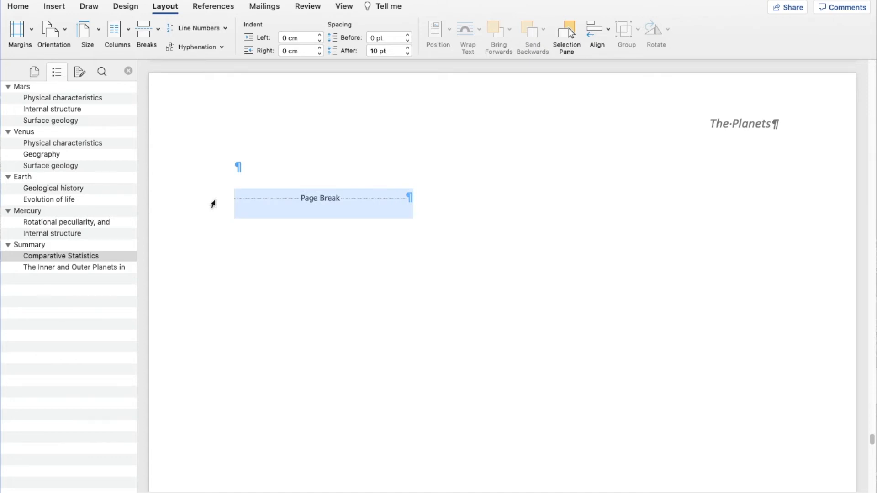
key(BackSpace)
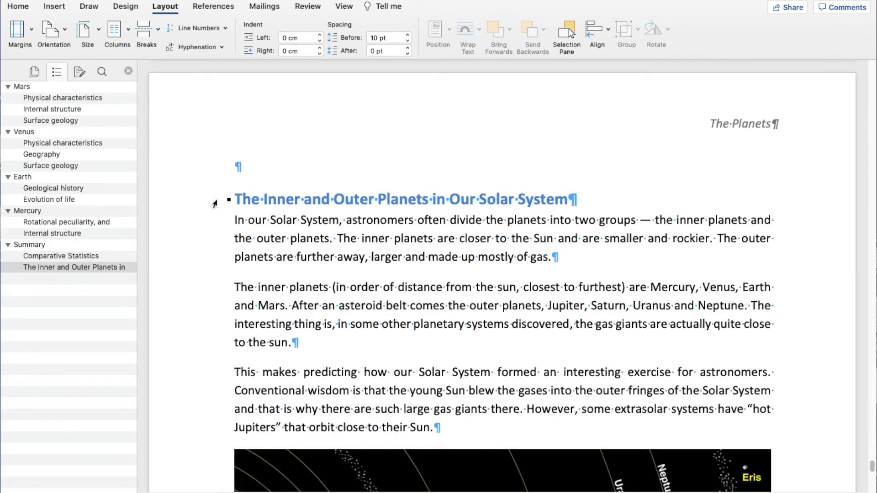
click(216, 172)
key(BackSpace)
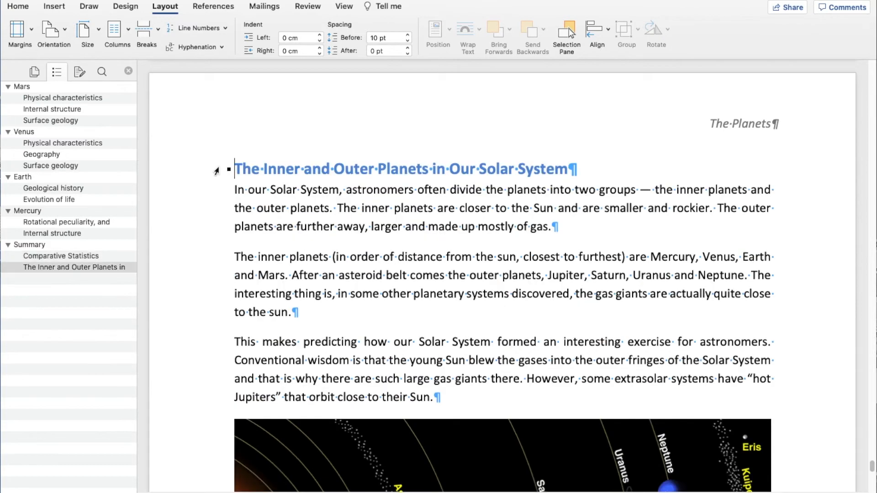
Set the page orientation of the Summary table section to Landscape
scroll(217, 178, up, 10)
scroll(217, 181, up, 9)
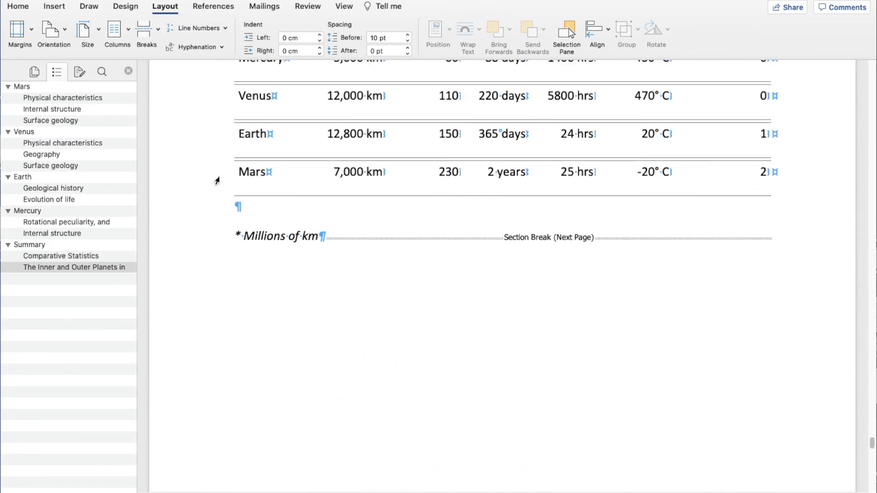
click(379, 270)
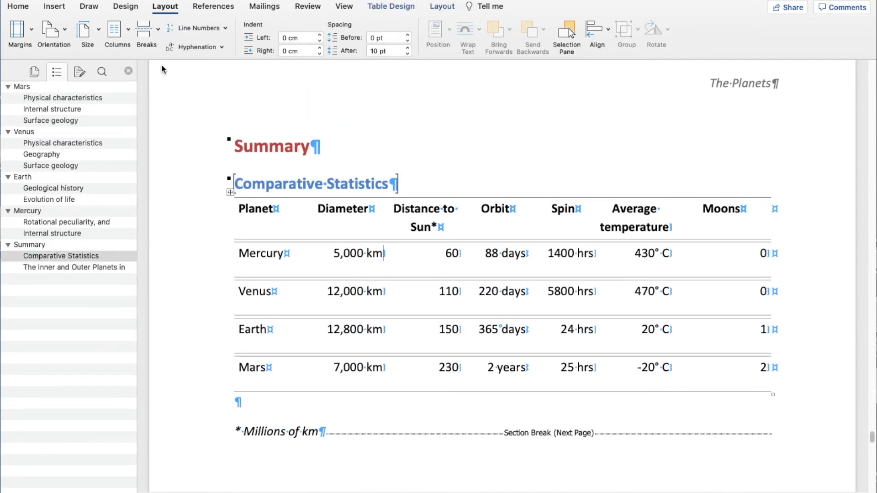
click(65, 29)
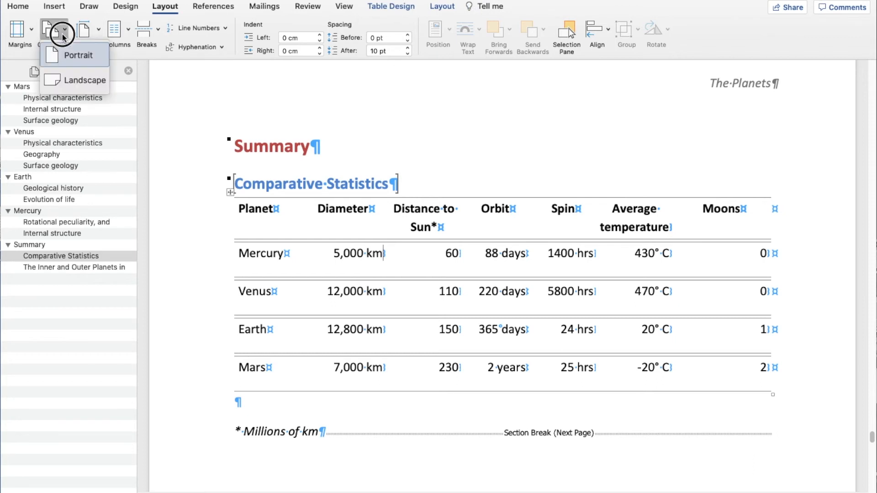
click(69, 82)
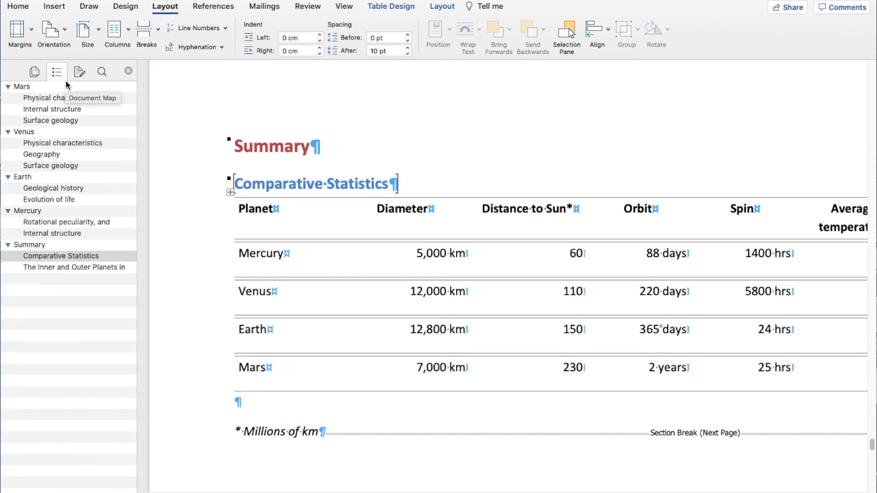
Check the page thumbnails around the Summary page for their orientation, and return to the document's heading outline
click(34, 72)
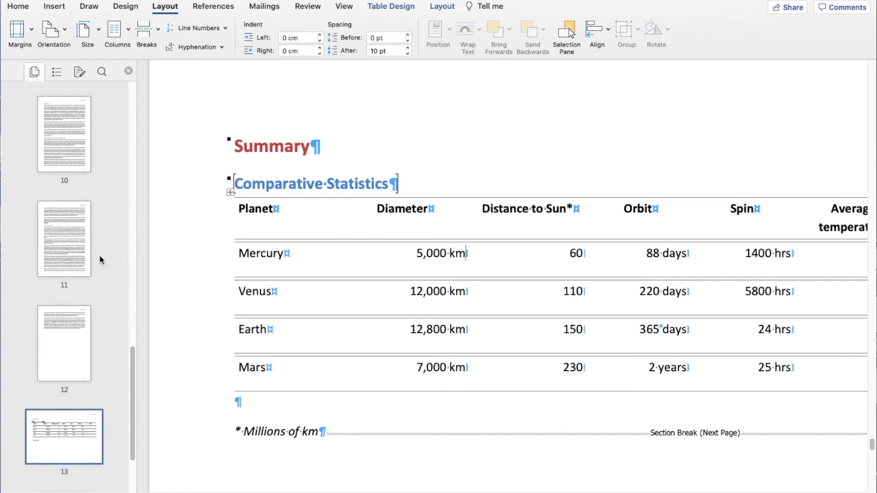
scroll(100, 255, down, 2)
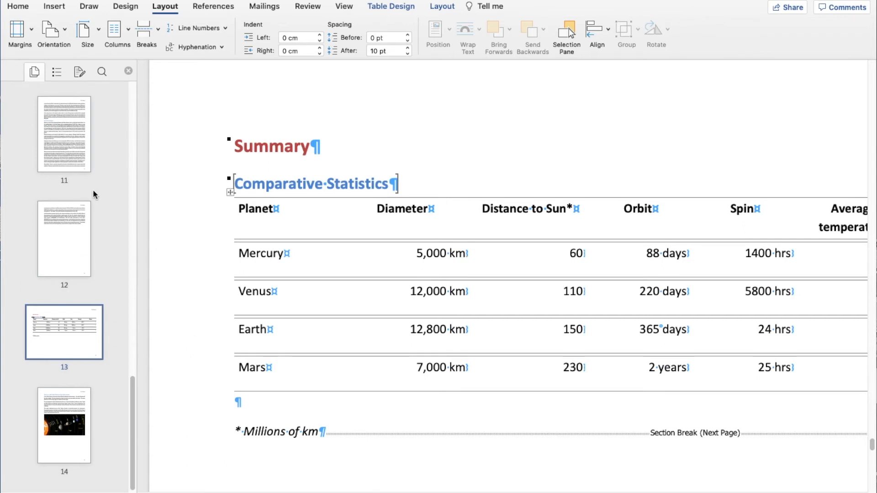
click(57, 72)
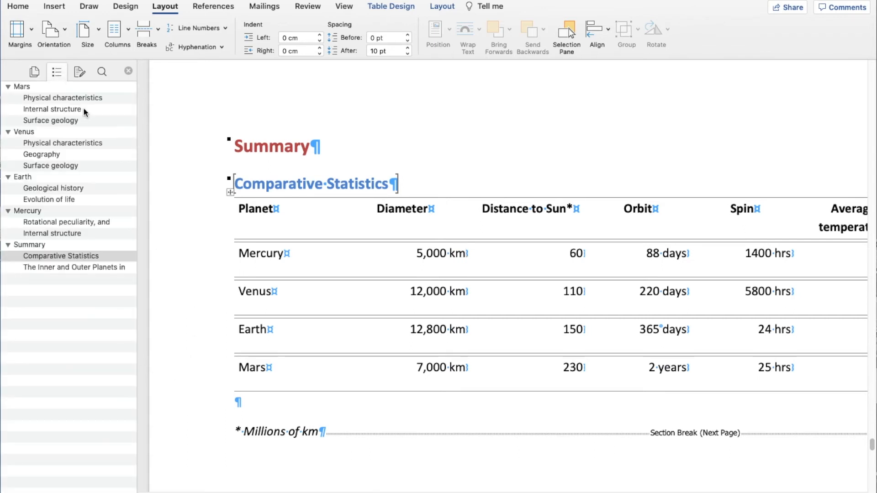
Replace the header text of the Mars section with "Mars-The Red Planet"
click(21, 86)
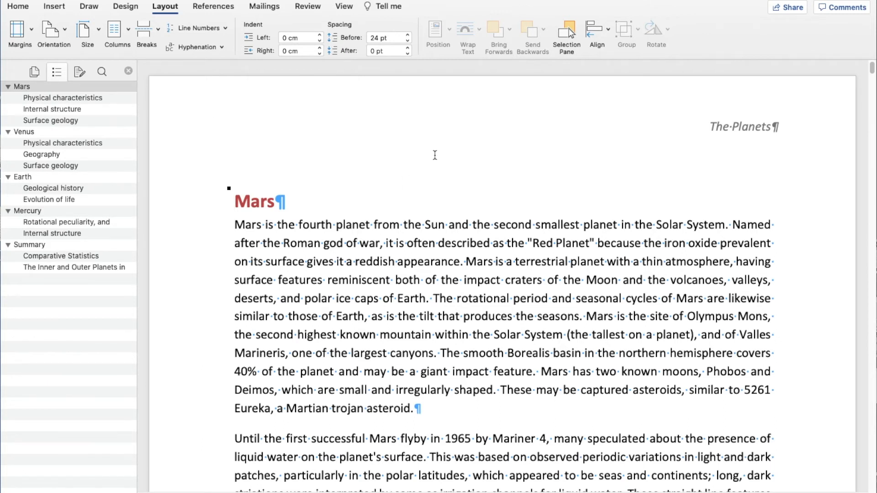
double_click(459, 102)
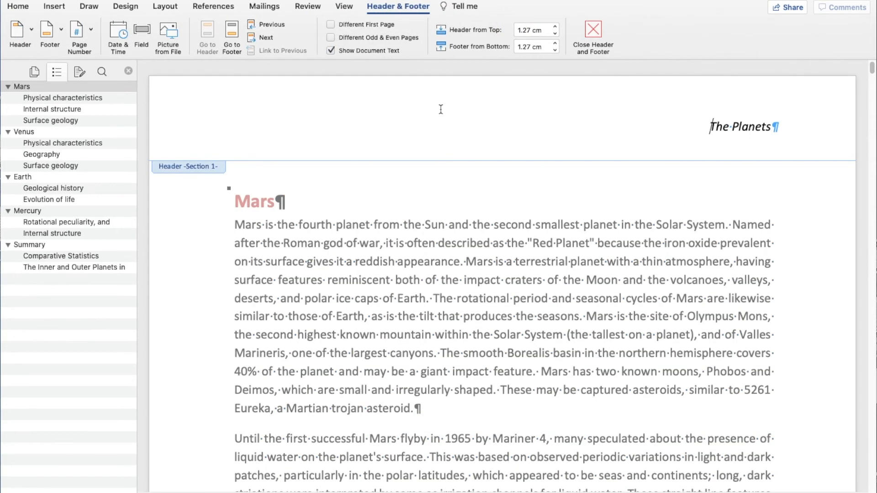
click(176, 132)
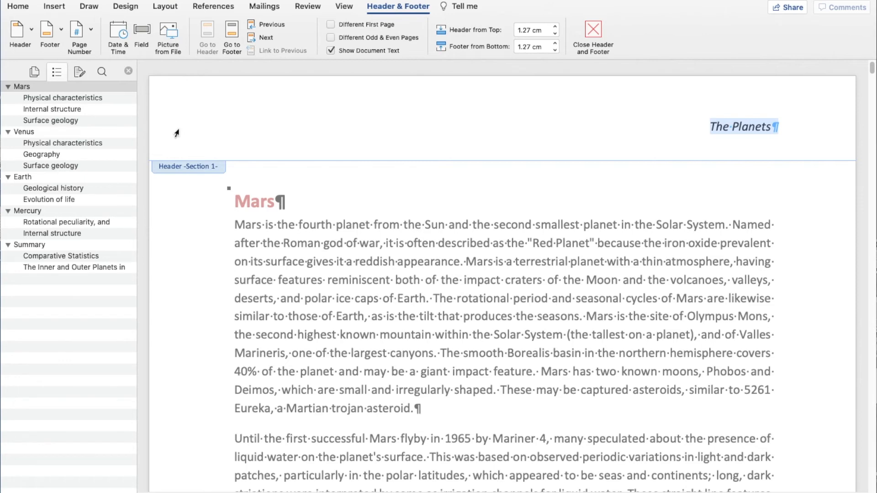
text(Mars-The Red Planet)
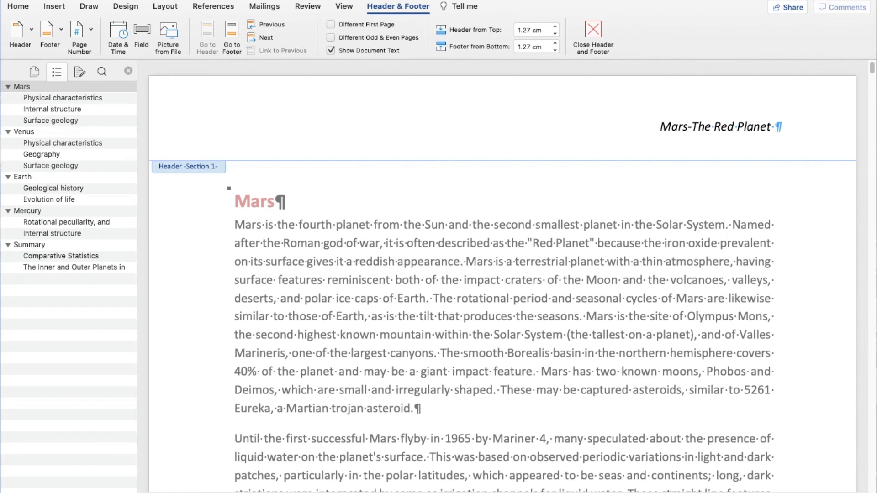
key(BackSpace)
Unlink the Venus section's header from the previous section and replace its text with "Venus-The Longest Day"
click(270, 36)
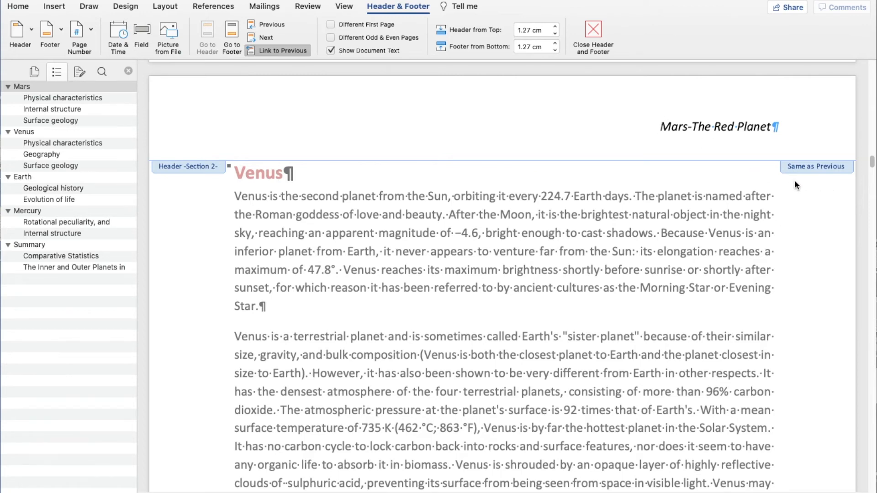
click(274, 50)
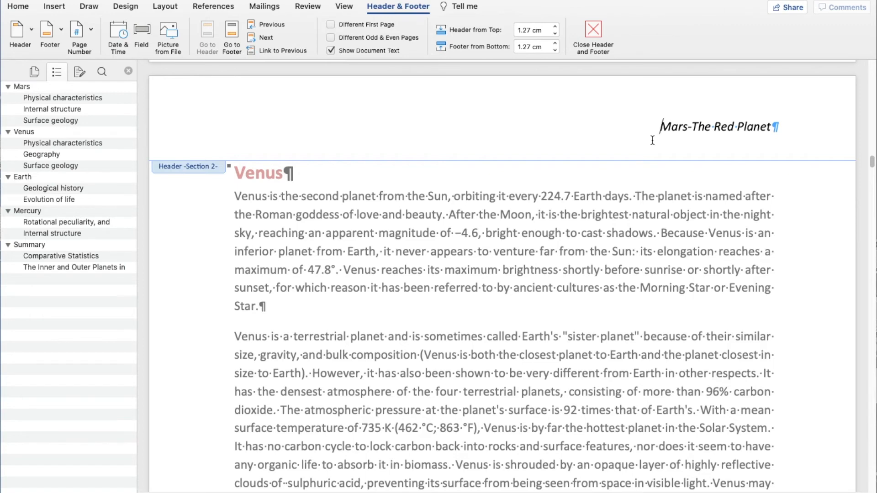
click(167, 126)
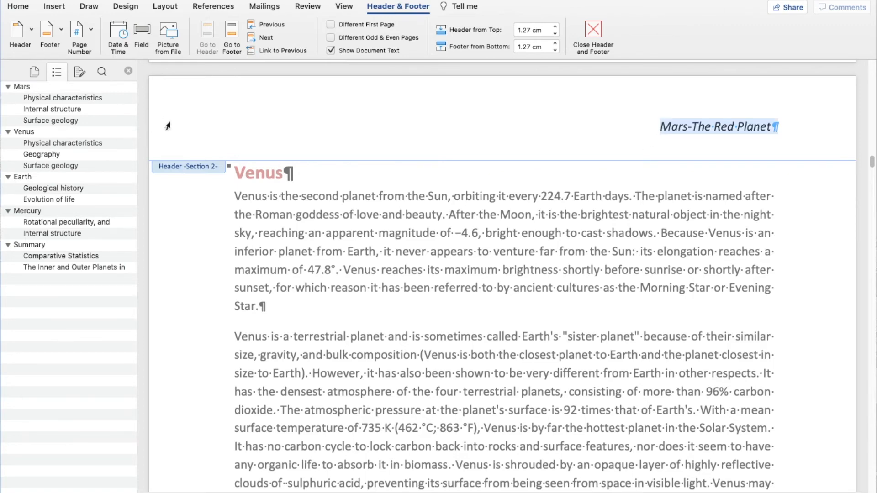
text(Venus-The Longest Day)
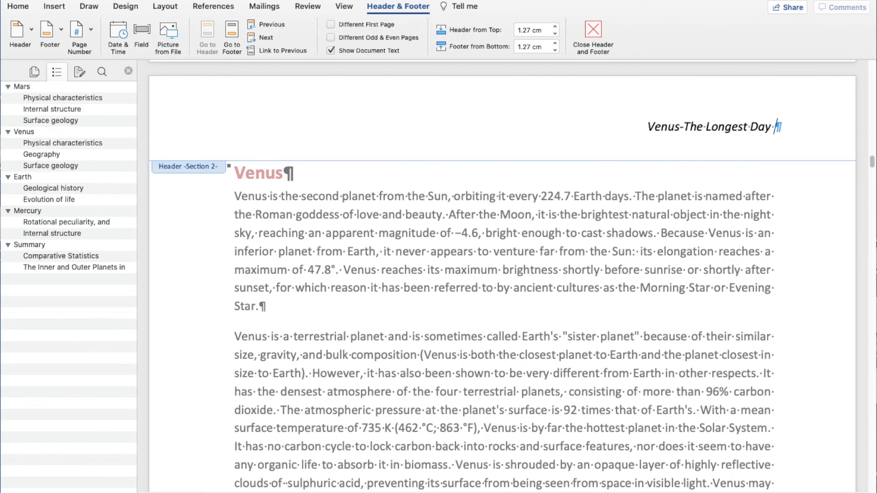
key(BackSpace)
Unlink the Earth section's header from the previous section and replace its text with "Earth-Our Home"
click(267, 37)
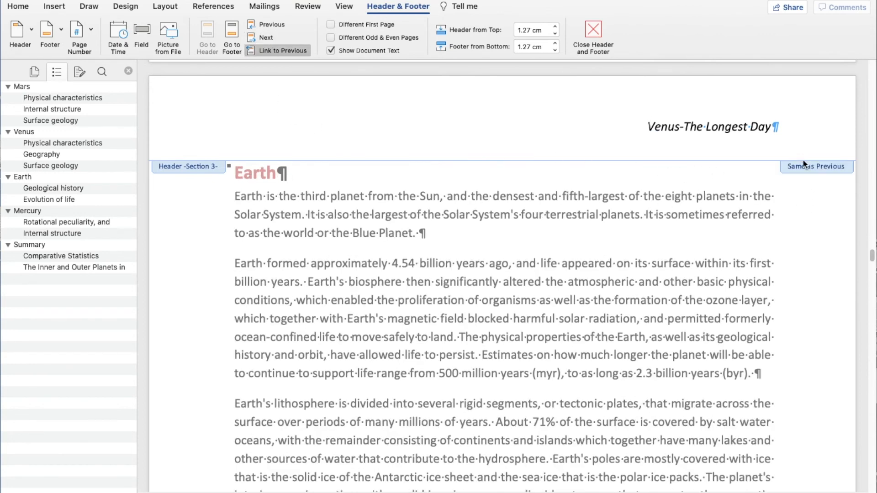
click(276, 50)
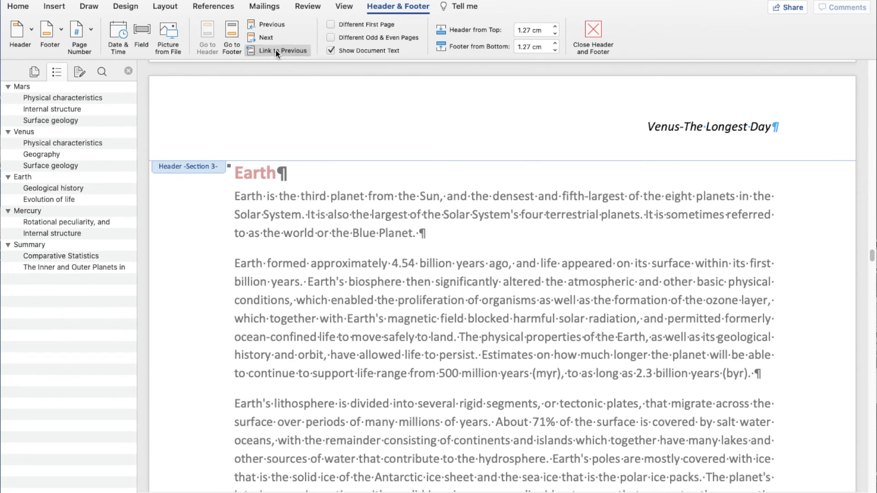
click(192, 133)
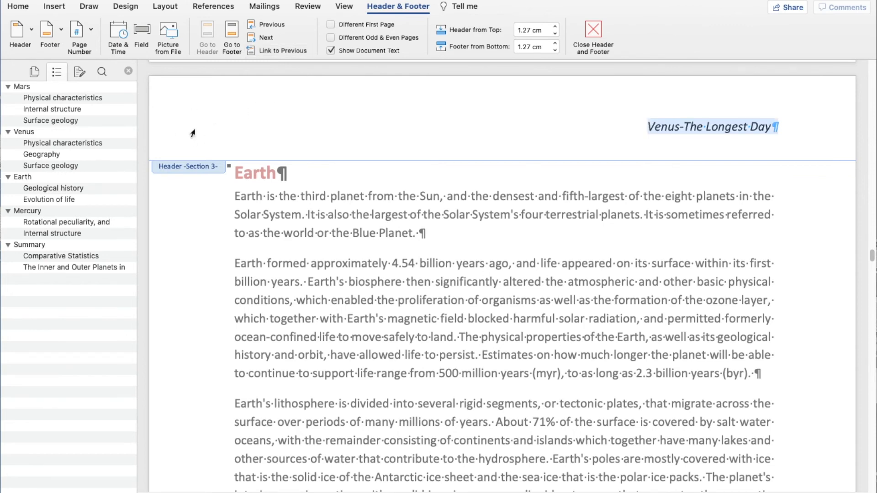
text(Ea)
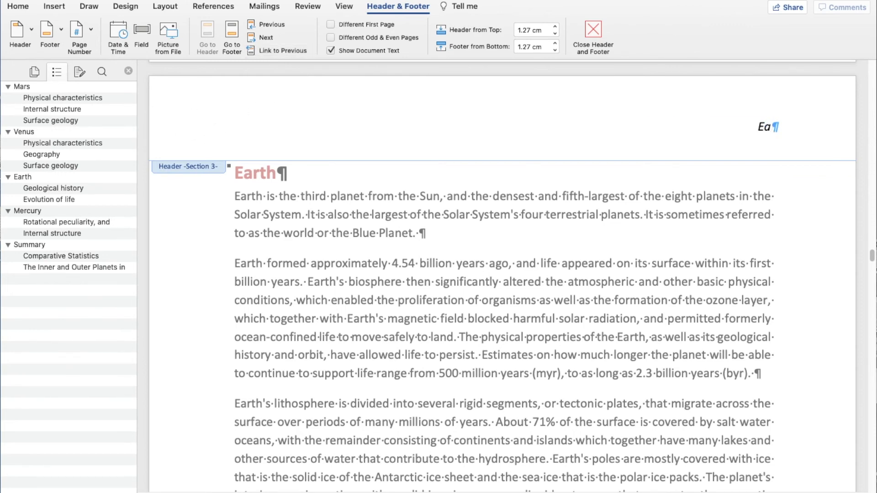
text(rth-Our Home)
key(BackSpace)
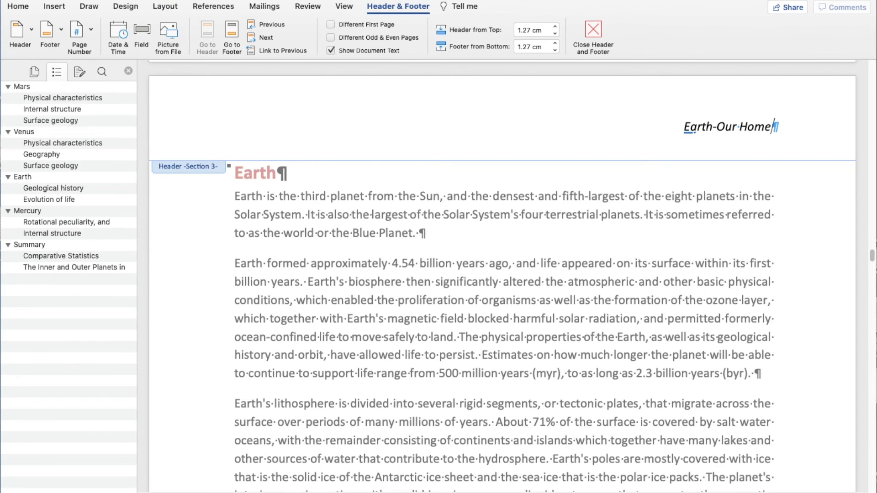
Unlink the Mercury section's header from the previous section and replace its text with "Mercury-The Smallest Planet"
click(261, 40)
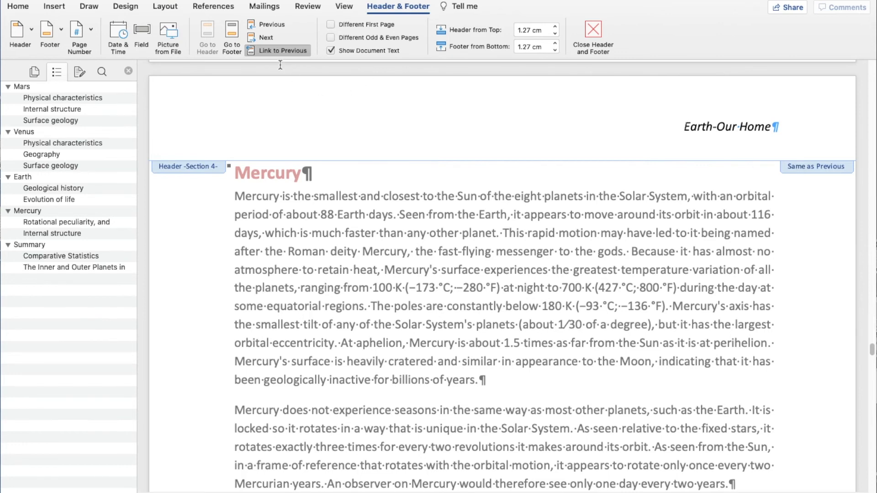
click(284, 50)
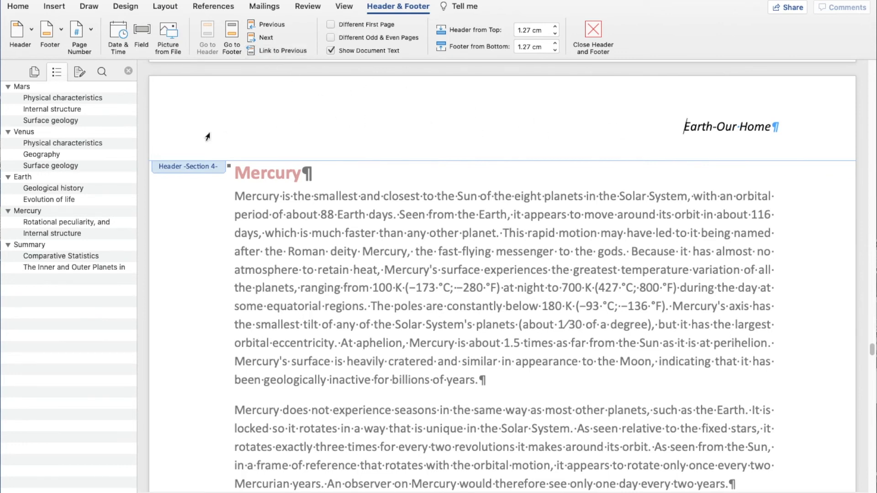
click(188, 127)
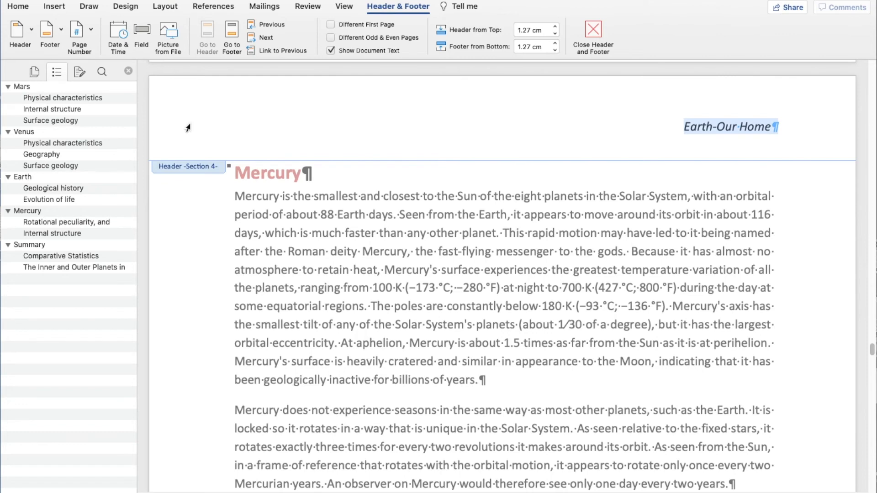
text(Mercury-The Smallest Planet)
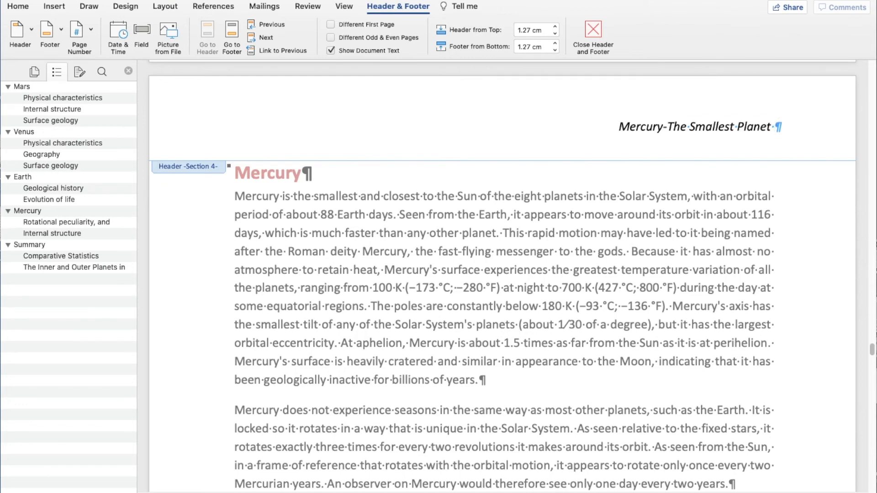
key(BackSpace)
Unlink the header of the landscape Summary table section from the previous section and replace its text with "Summary"
click(264, 38)
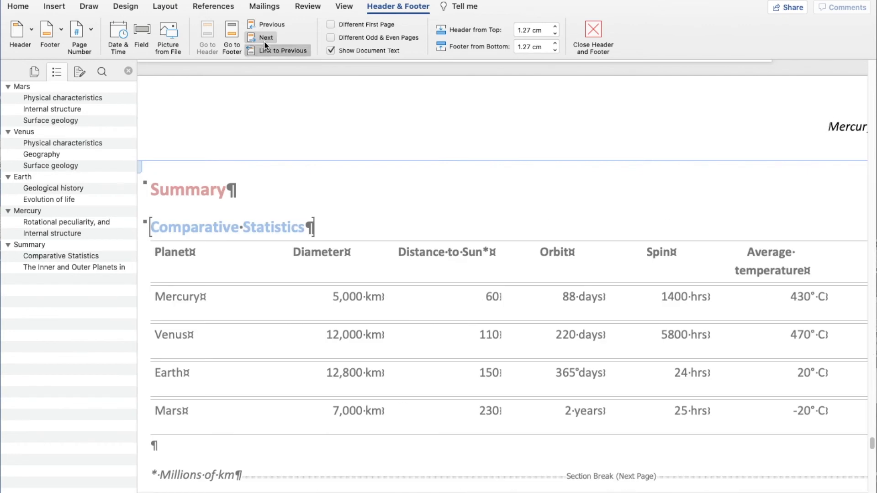
drag(436, 492, 593, 490)
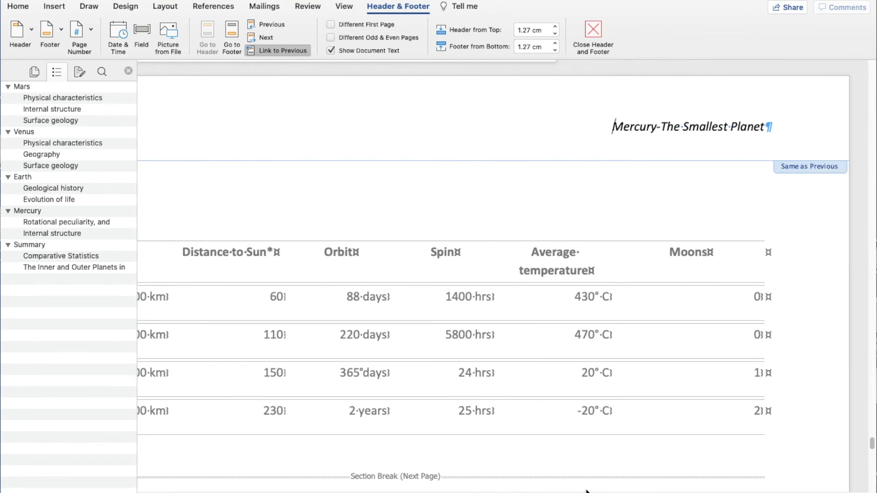
click(276, 52)
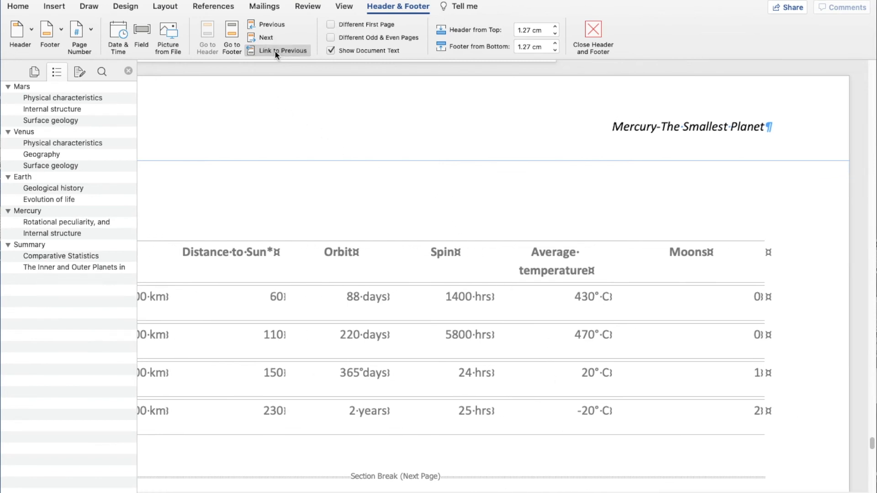
drag(611, 128, 754, 127)
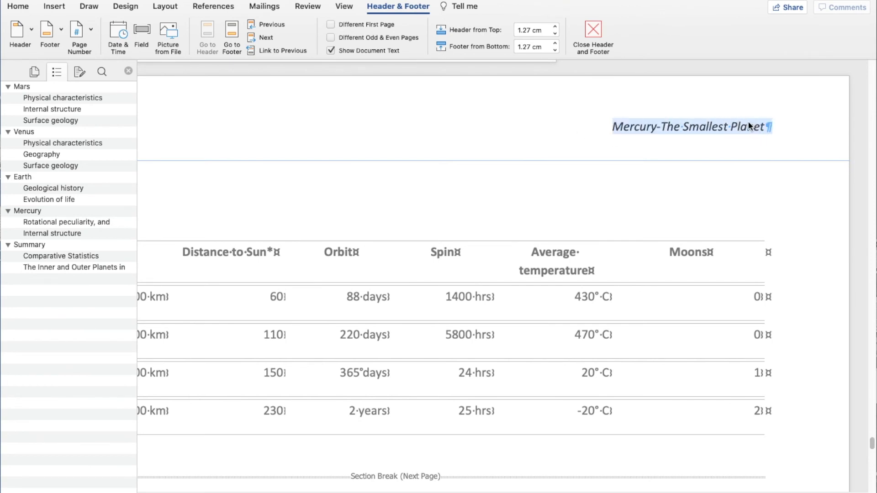
text(Summary)
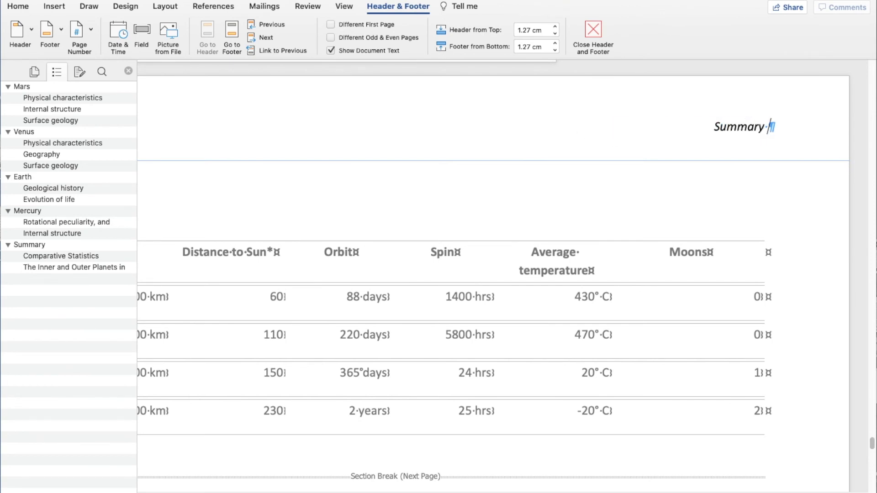
key(BackSpace)
Check the header of the section that follows the landscape Summary table page
scroll(788, 398, down, 10)
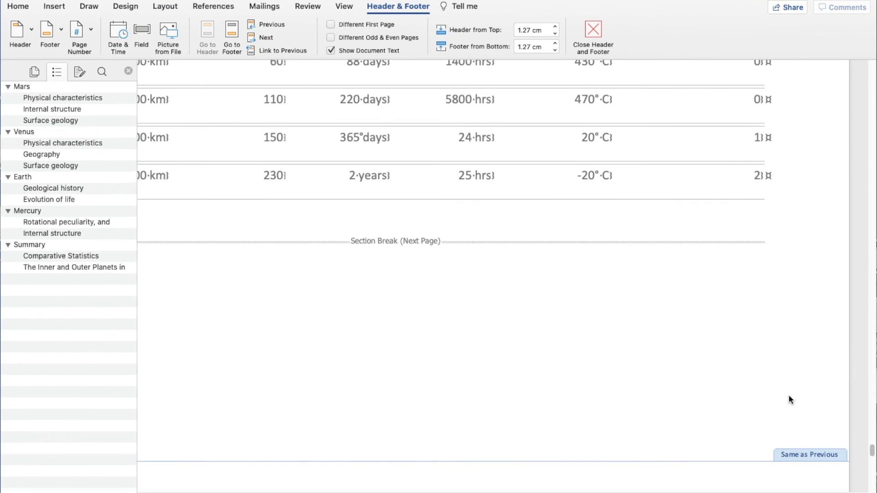
scroll(789, 396, down, 7)
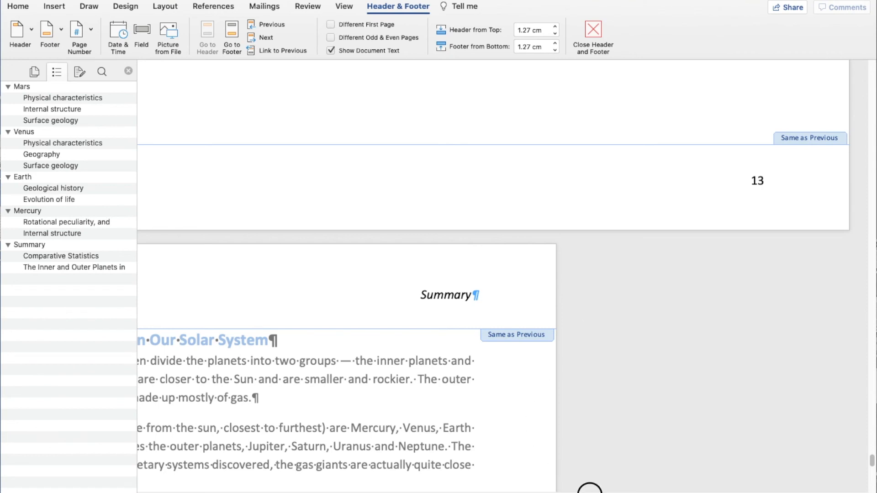
scroll(454, 484, left, 5)
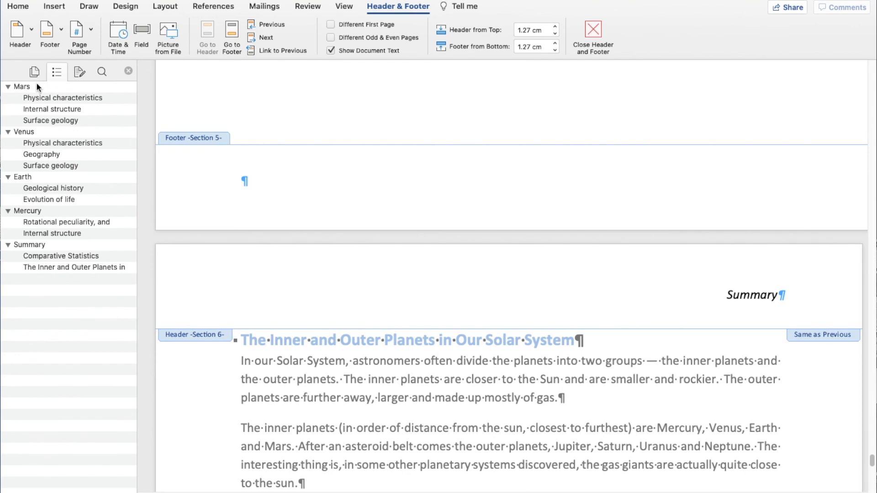
Leave header editing and review the page headers at the start of the Mars, Venus, Earth and Mercury sections
click(22, 87)
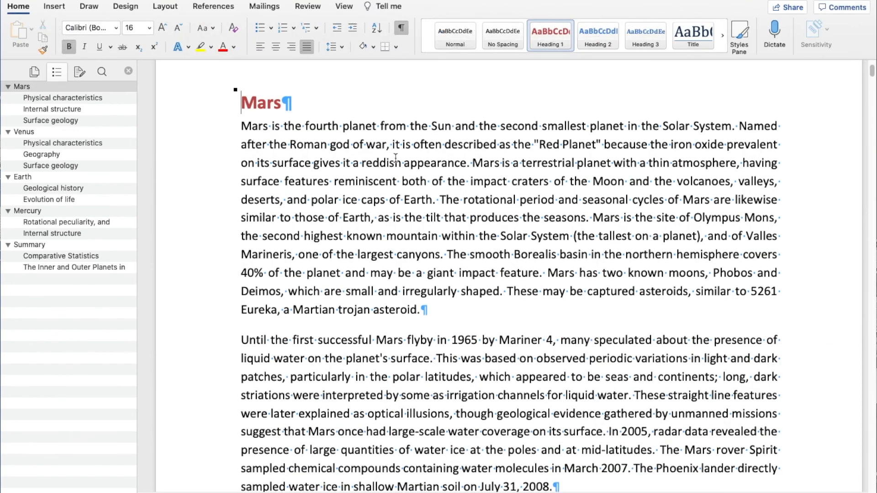
click(30, 131)
scroll(434, 186, up, 3)
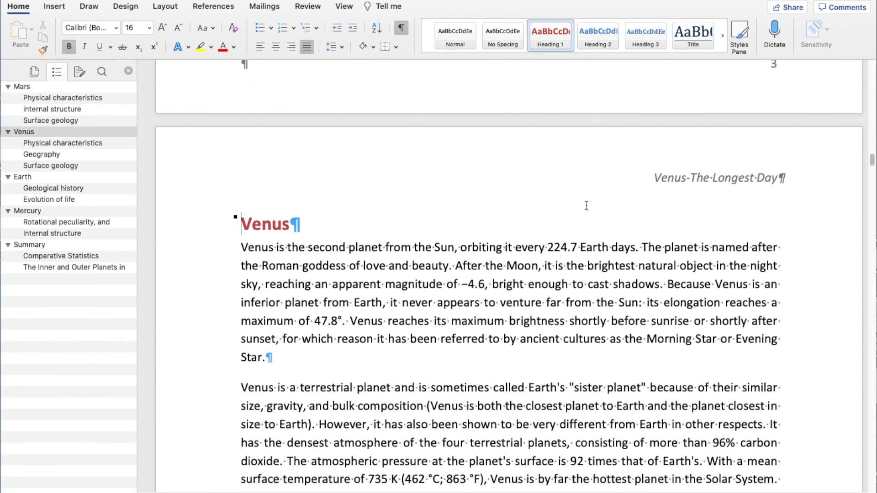
click(32, 179)
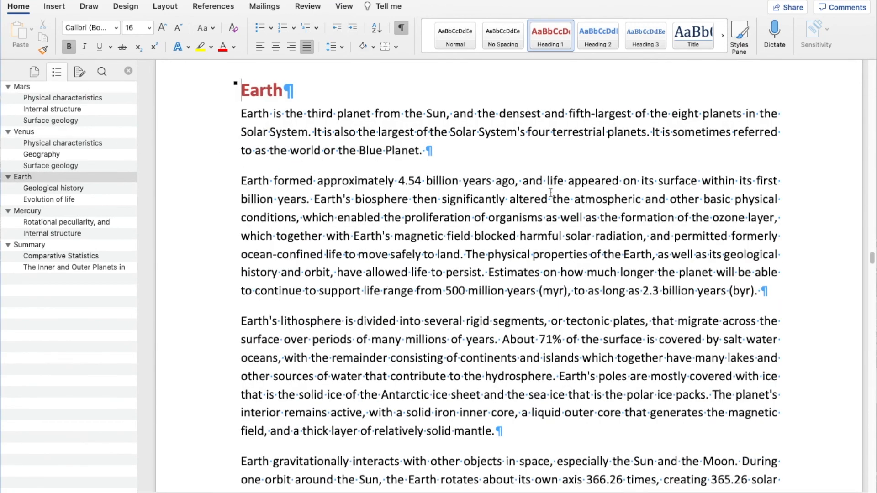
scroll(548, 190, down, 2)
scroll(554, 204, up, 4)
scroll(554, 204, up, 2)
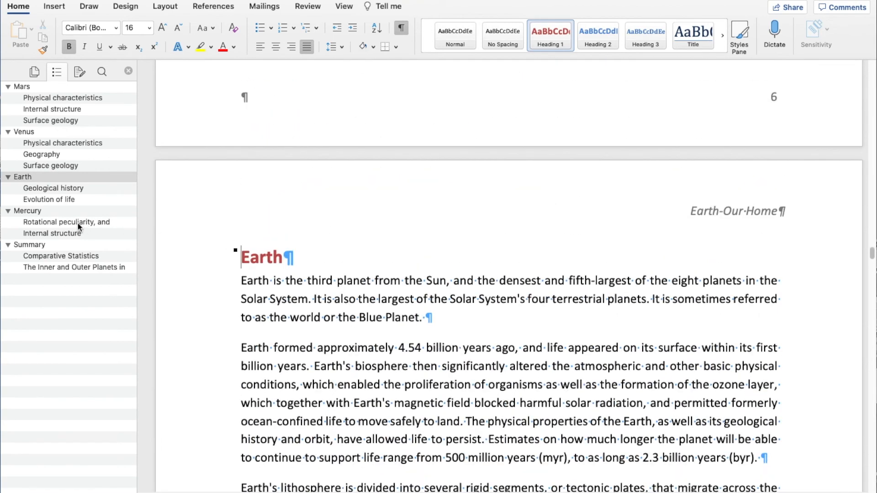
click(27, 211)
scroll(458, 270, up, 3)
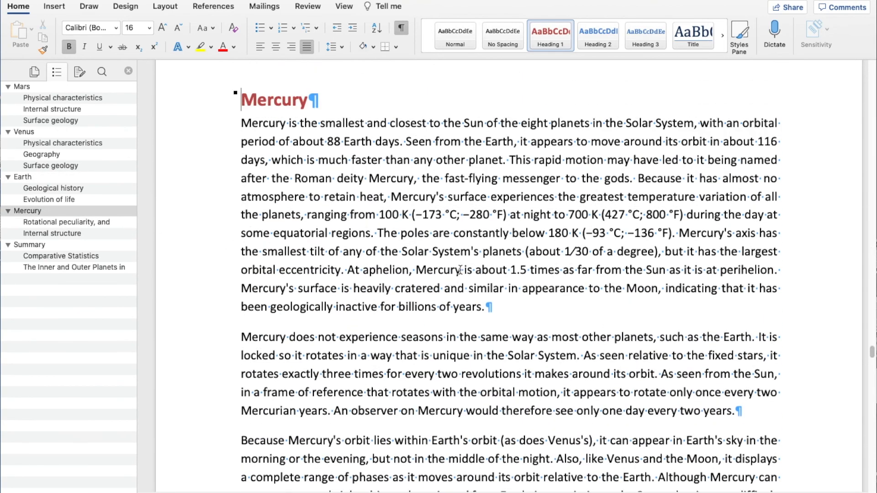
Review the header on the landscape Summary table page and on the Inner and Outer Planets page after it
click(36, 246)
scroll(510, 254, down, 1)
scroll(516, 255, up, 5)
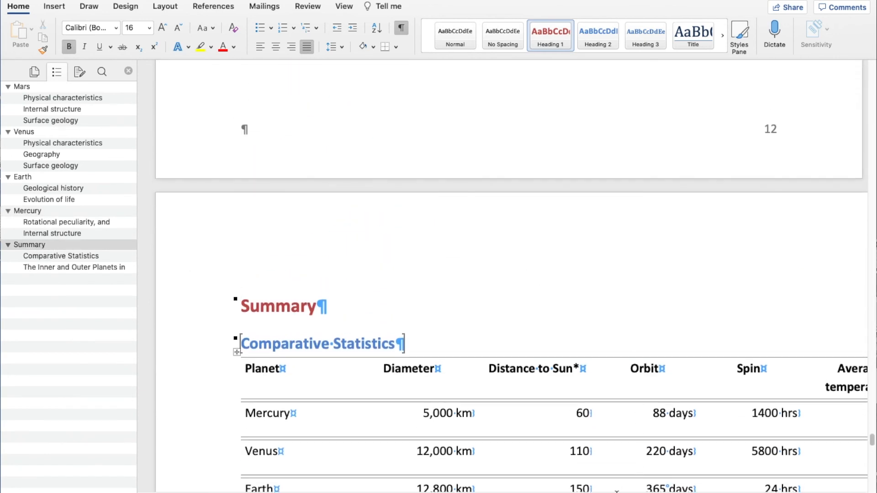
scroll(662, 487, right, 5)
scroll(711, 488, right, 4)
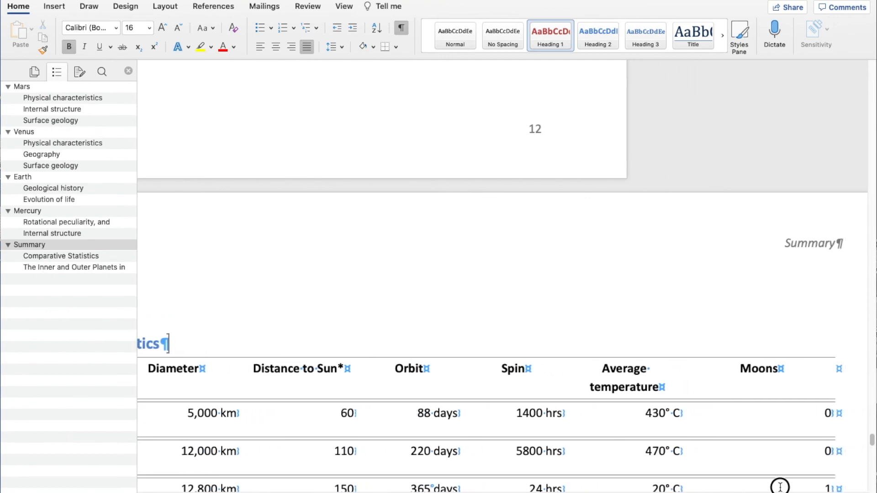
scroll(779, 485, left, 8)
scroll(309, 319, down, 12)
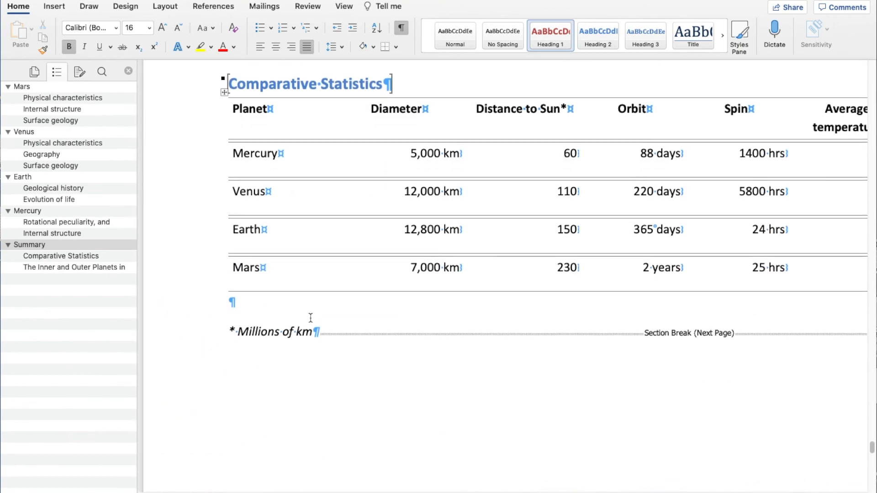
scroll(309, 319, down, 1)
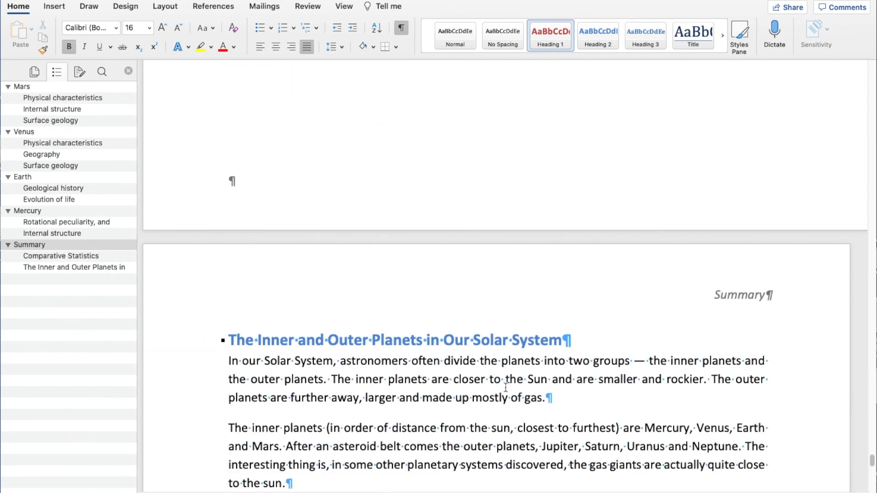